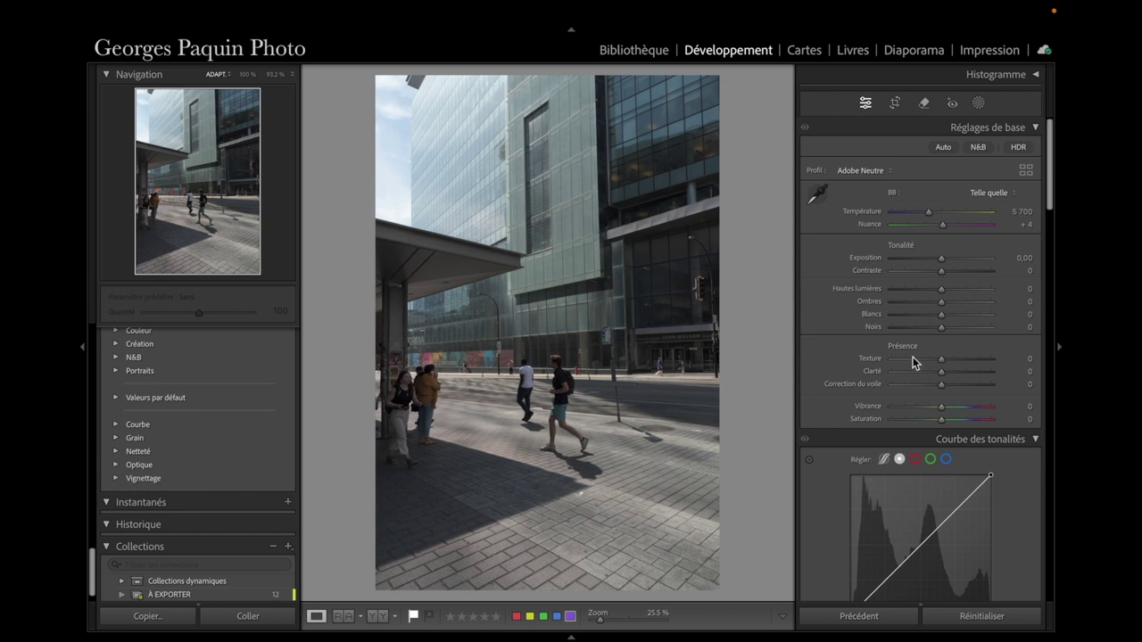
# Shape an S-curve: raise the highlight point from 186 to 240, and pull down a shadow point at 42
pyautogui.scroll(-5, 841, 368)
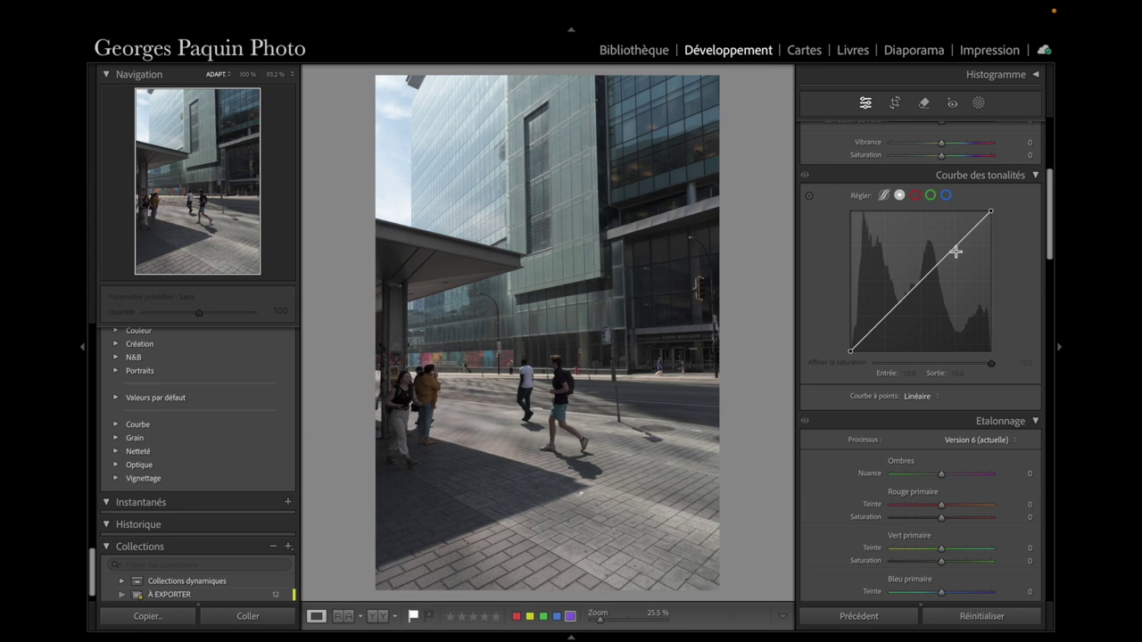
pyautogui.moveTo(955, 252); pyautogui.dragTo(953, 227)
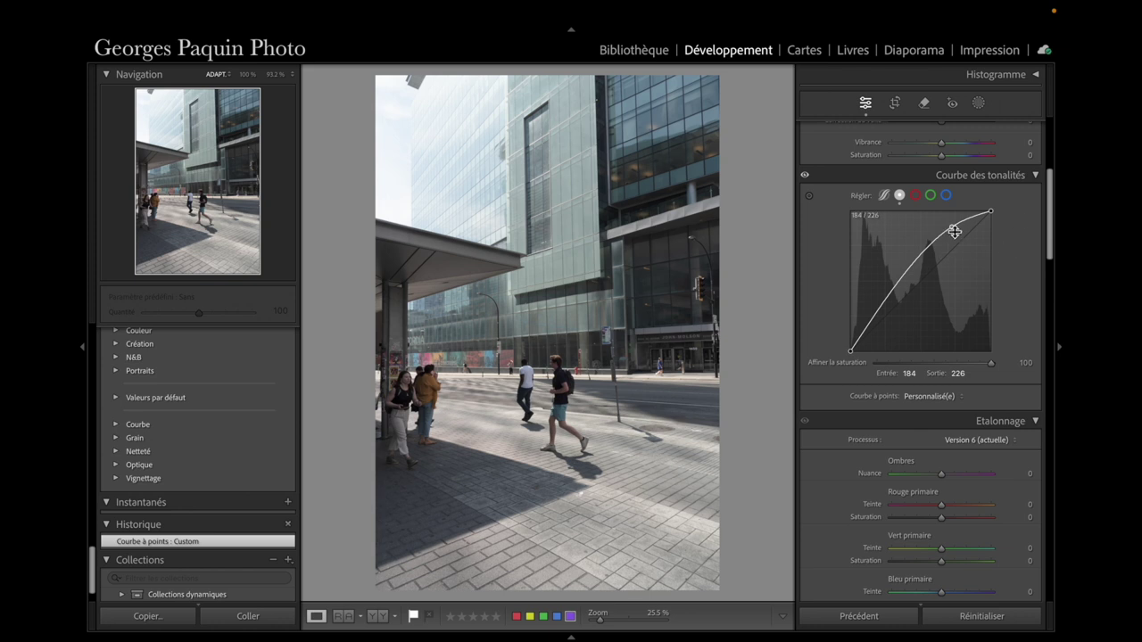
pyautogui.click(952, 228)
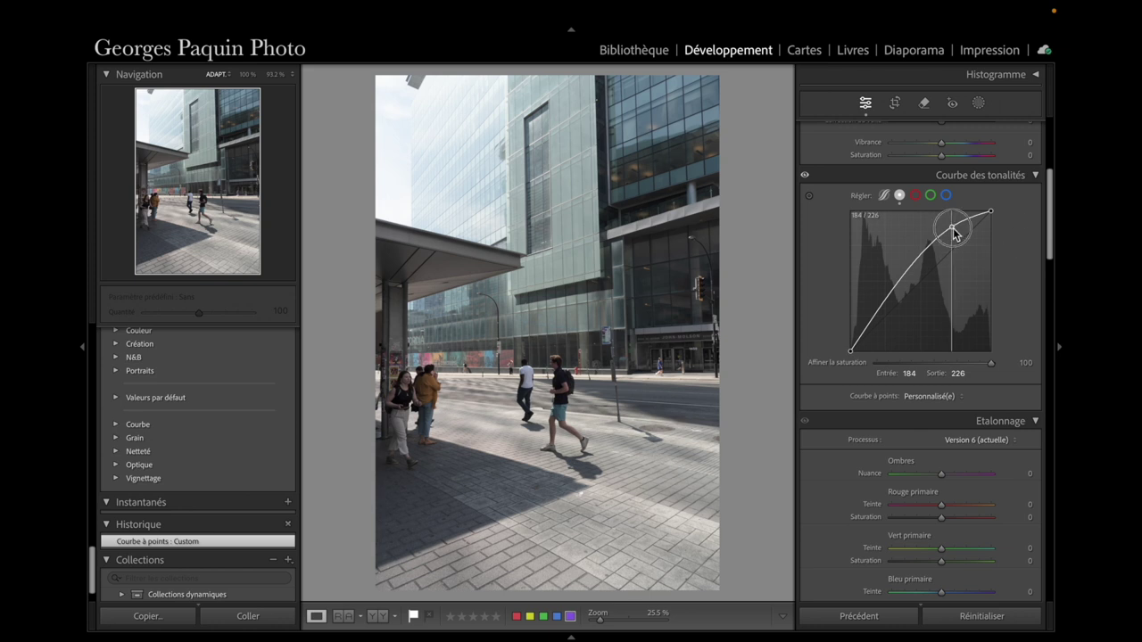
pyautogui.moveTo(953, 232); pyautogui.dragTo(953, 219)
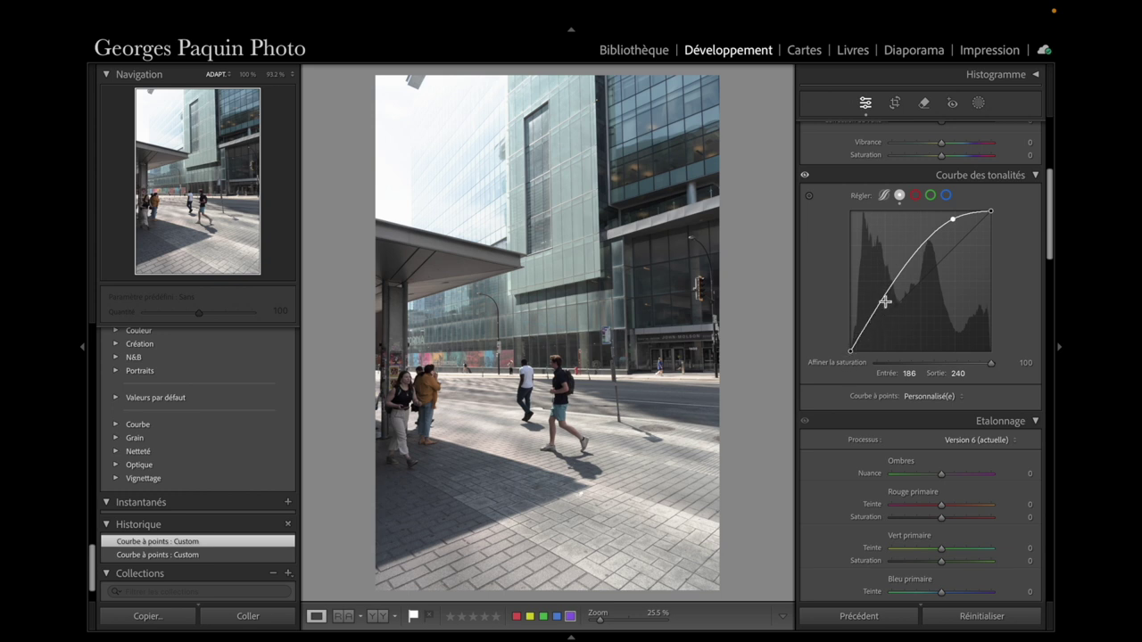
pyautogui.moveTo(871, 322); pyautogui.dragTo(876, 336)
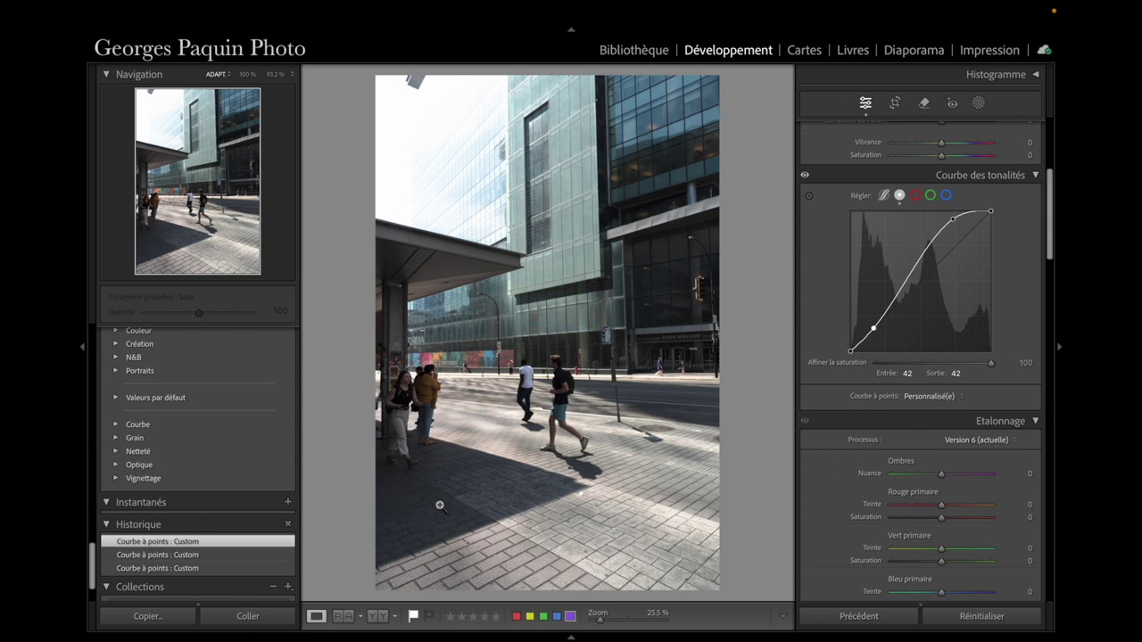
pyautogui.scroll(5, 830, 328)
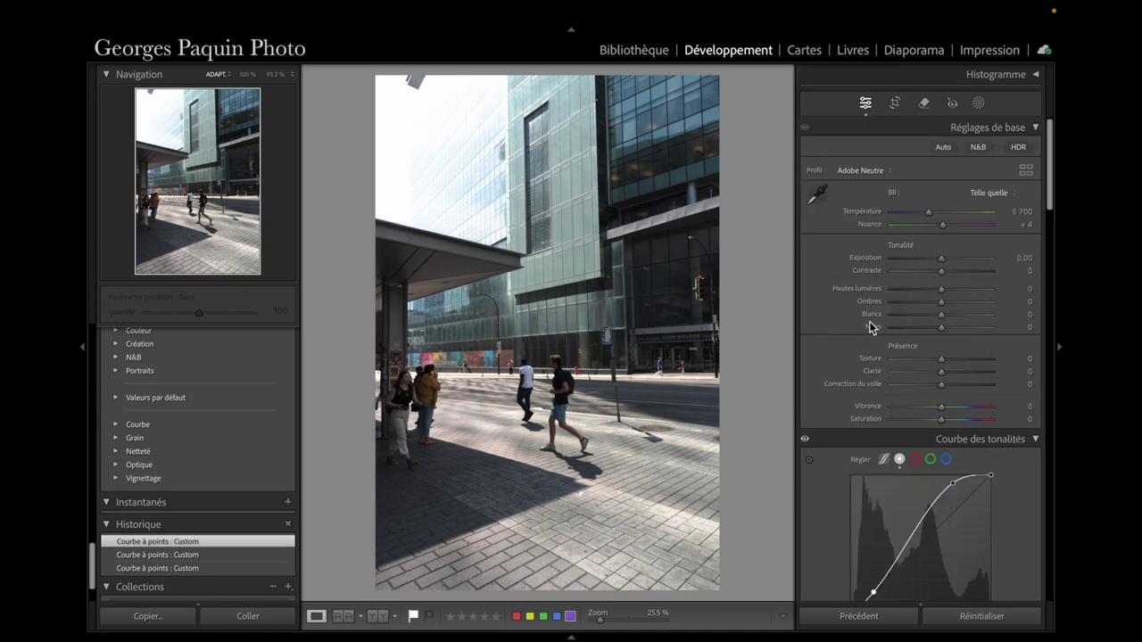
# Set Blacks −18, Shadows +21, Highlights −62, Whites +20 and Contrast +18 in the Basic panel
pyautogui.moveTo(942, 327); pyautogui.dragTo(934, 327)
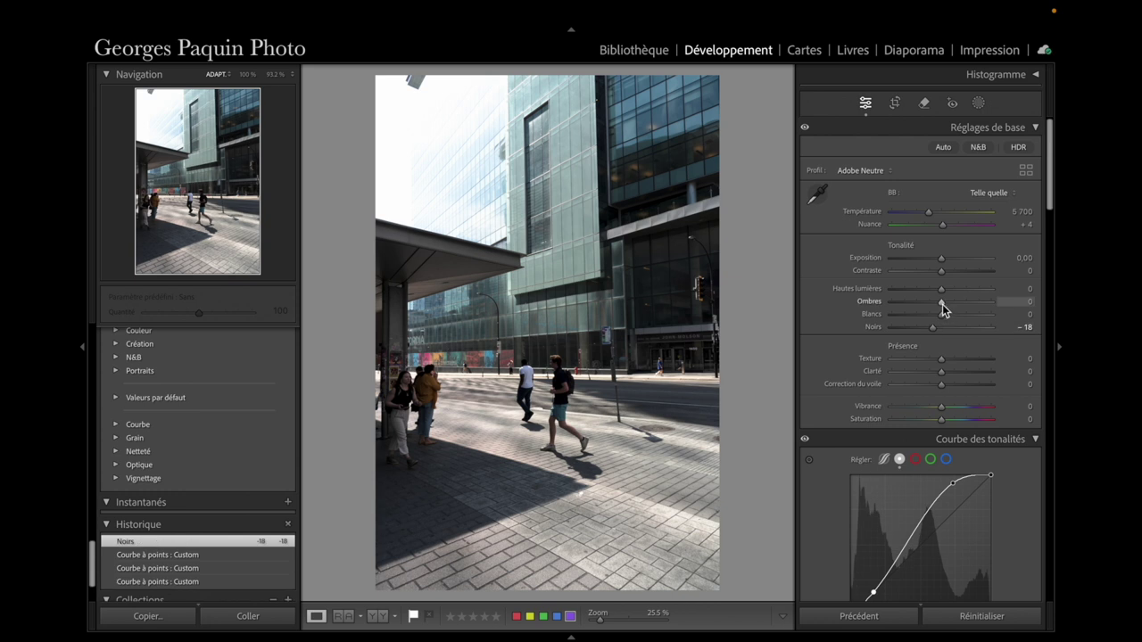
pyautogui.moveTo(943, 308); pyautogui.dragTo(924, 313)
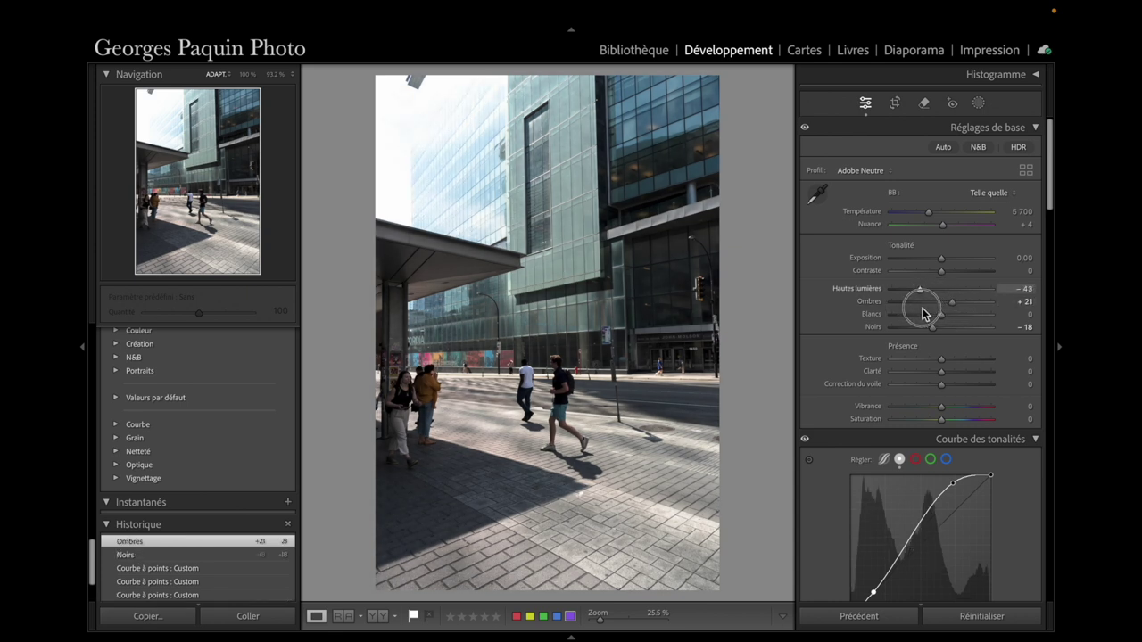
pyautogui.moveTo(924, 313); pyautogui.dragTo(938, 310)
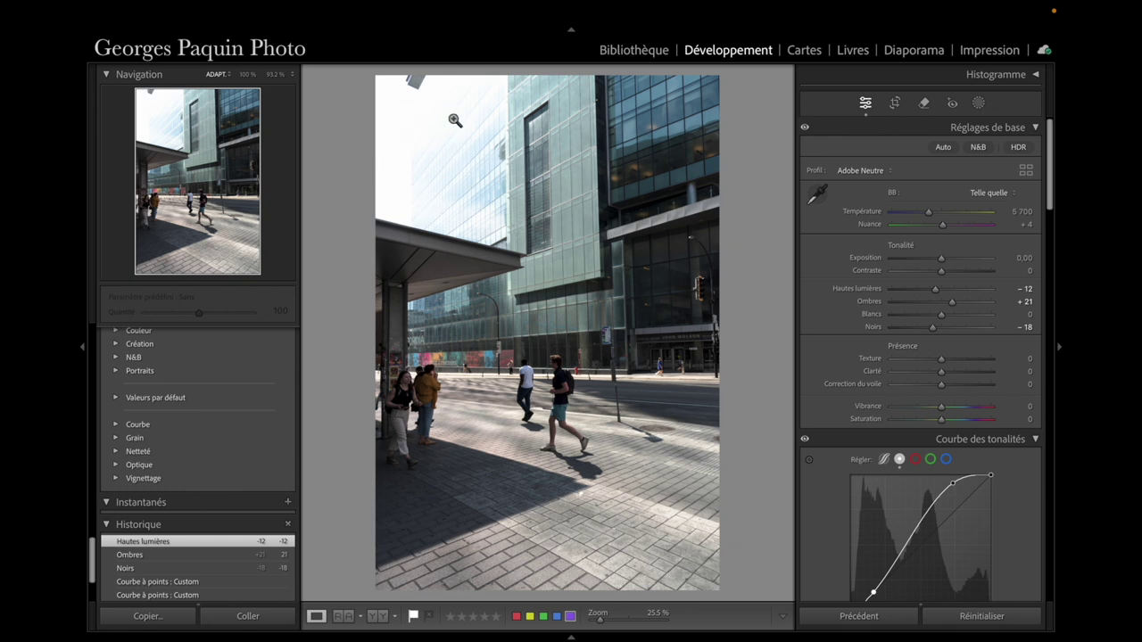
pyautogui.moveTo(935, 290); pyautogui.dragTo(938, 290)
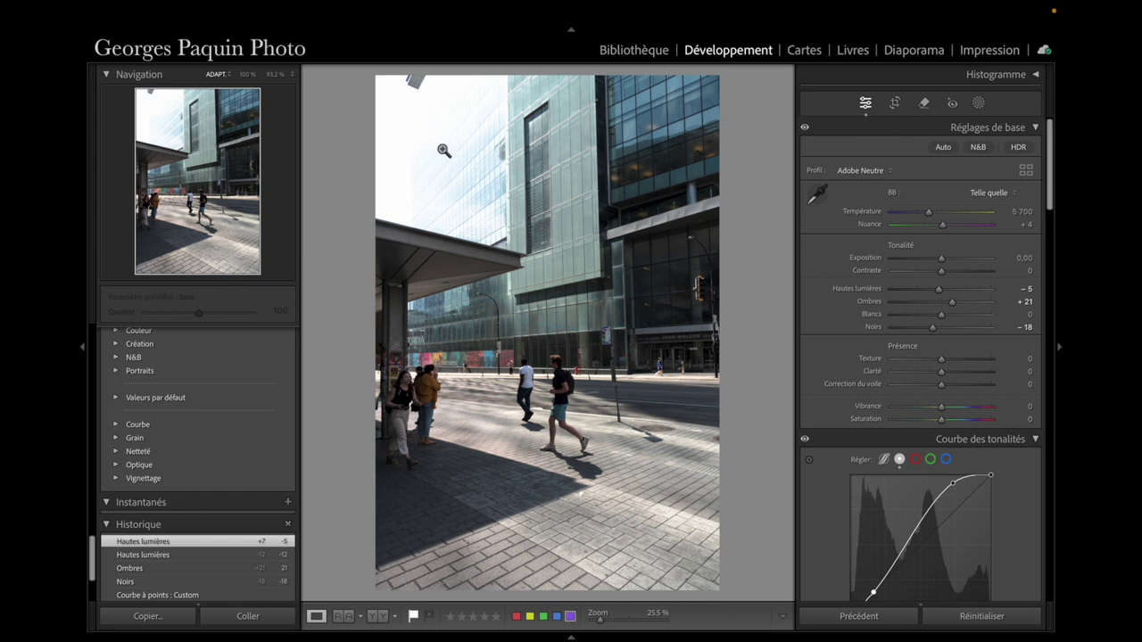
pyautogui.moveTo(941, 290)
pyautogui.mouseDown()
pyautogui.moveTo(902, 306)
pyautogui.moveTo(915, 314)
pyautogui.mouseUp()
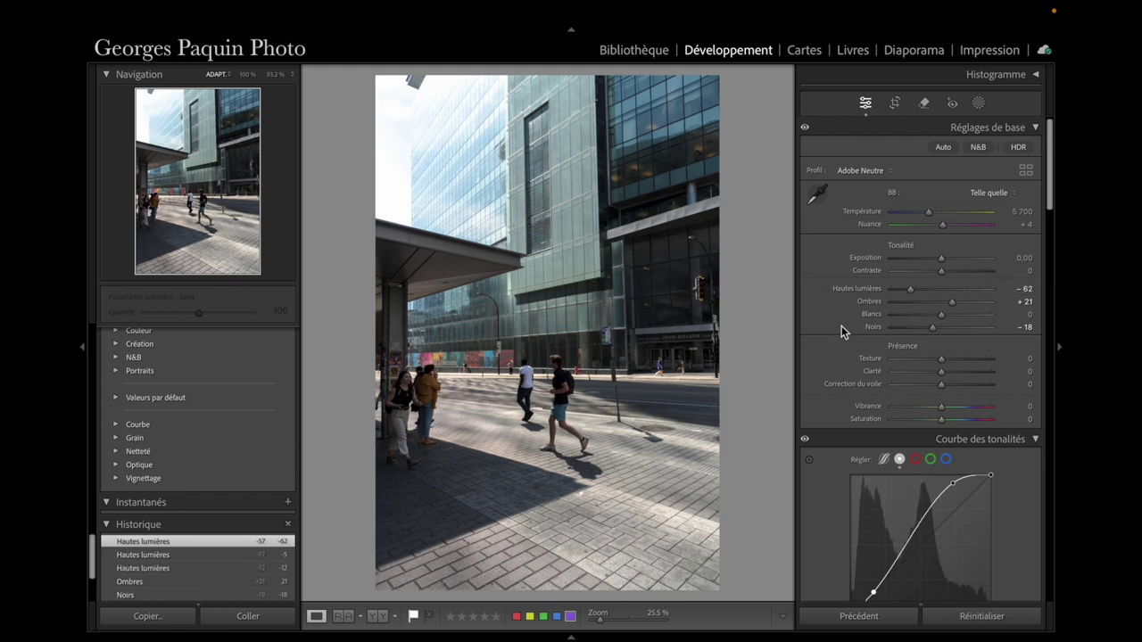
pyautogui.moveTo(943, 317); pyautogui.dragTo(952, 317)
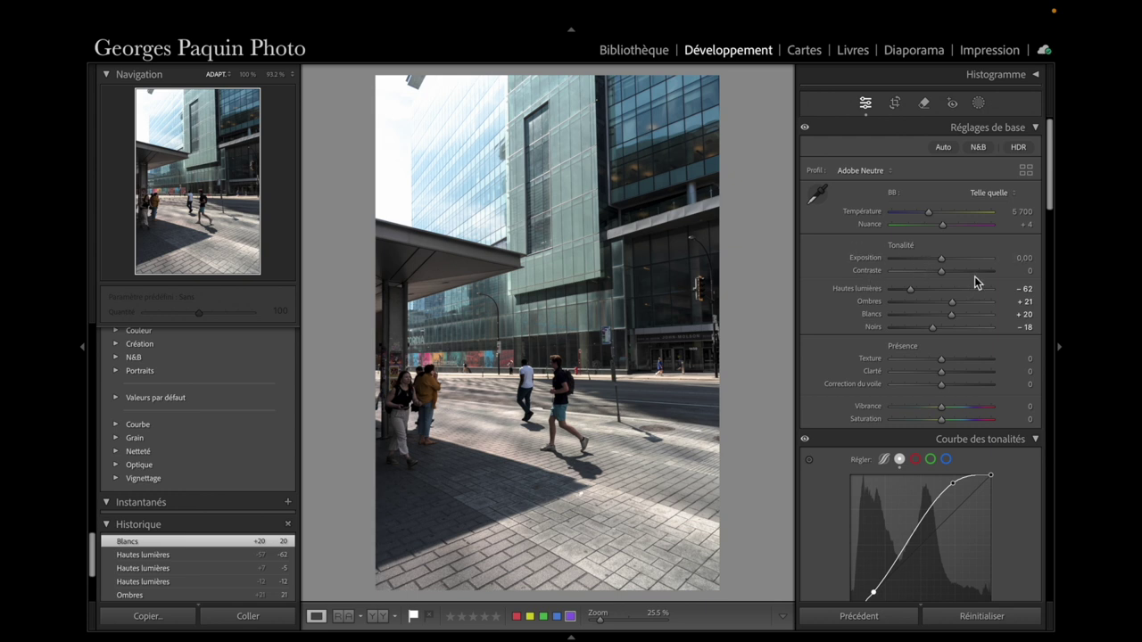
pyautogui.moveTo(941, 270); pyautogui.dragTo(949, 270)
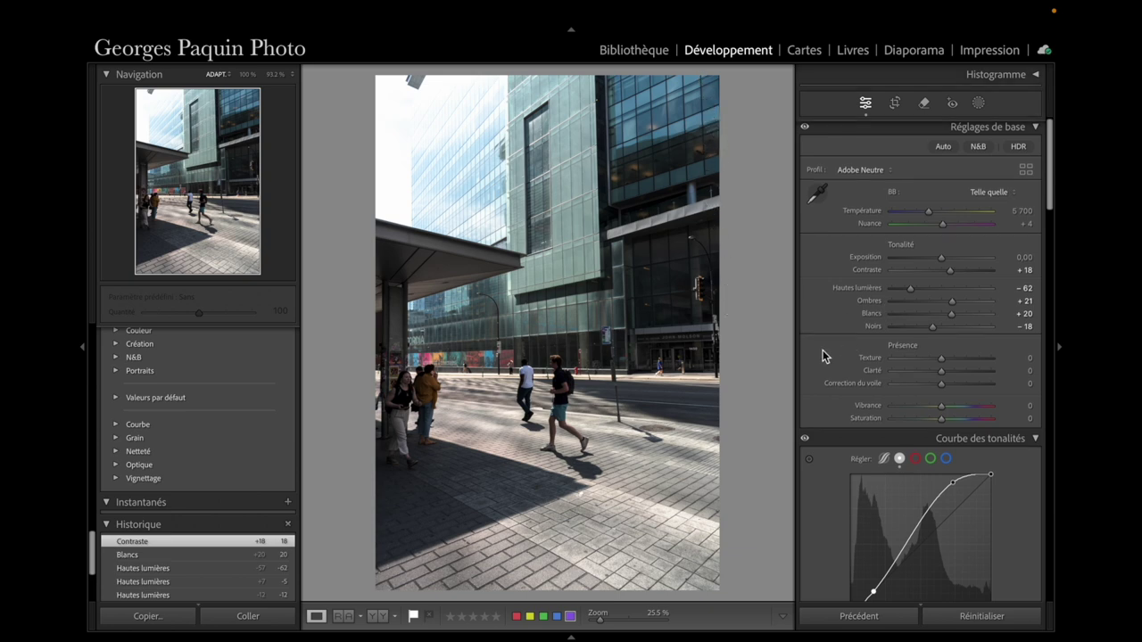
# Apply Auto Upright in the Transformation panel, with the Nikon 24-120mm lens profile active
pyautogui.scroll(-5, 823, 350)
pyautogui.scroll(-5, 822, 350)
pyautogui.scroll(-5, 823, 350)
pyautogui.scroll(-3, 822, 355)
pyautogui.scroll(-3, 822, 354)
pyautogui.scroll(-2, 822, 354)
pyautogui.scroll(-2, 823, 354)
pyautogui.scroll(-1, 823, 350)
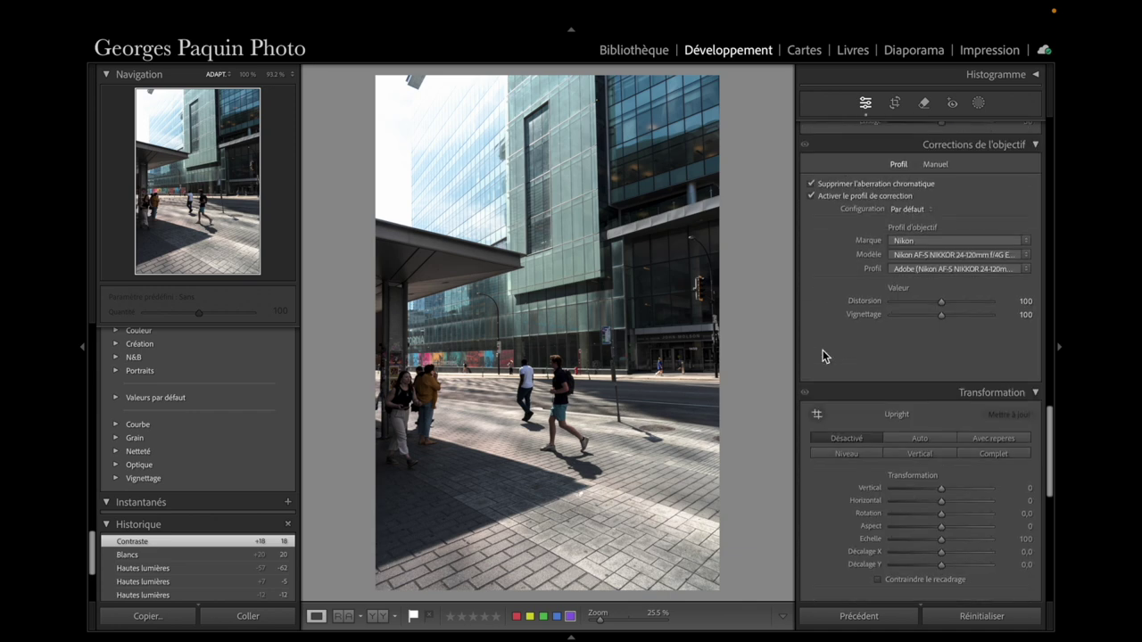
pyautogui.scroll(-1, 822, 350)
pyautogui.scroll(-1, 822, 349)
pyautogui.scroll(-2, 882, 305)
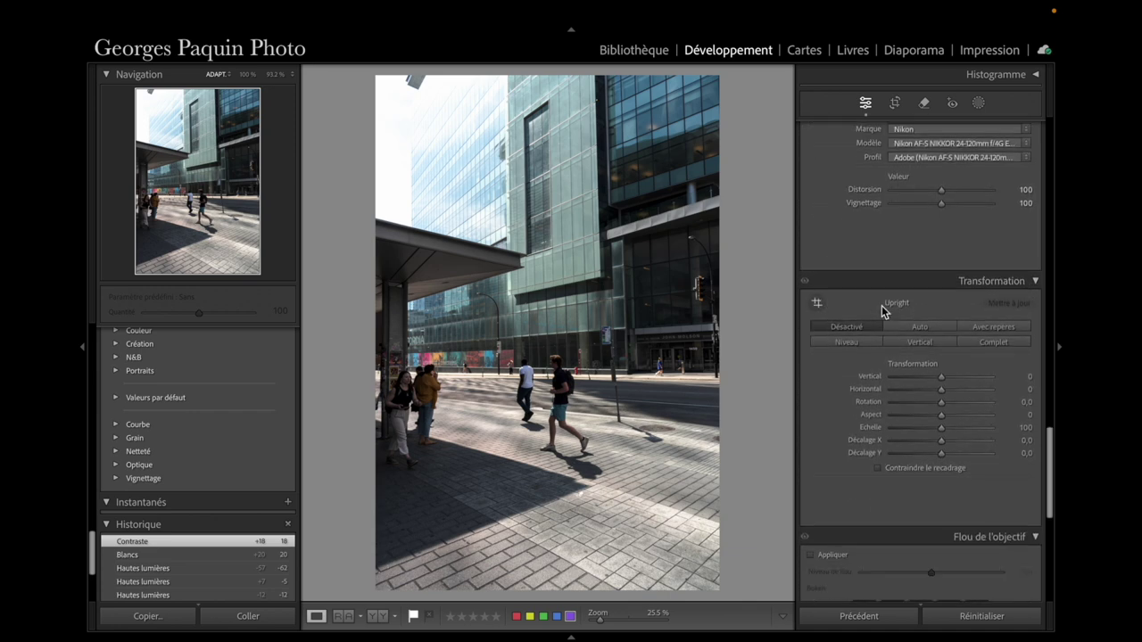
pyautogui.scroll(-1, 881, 306)
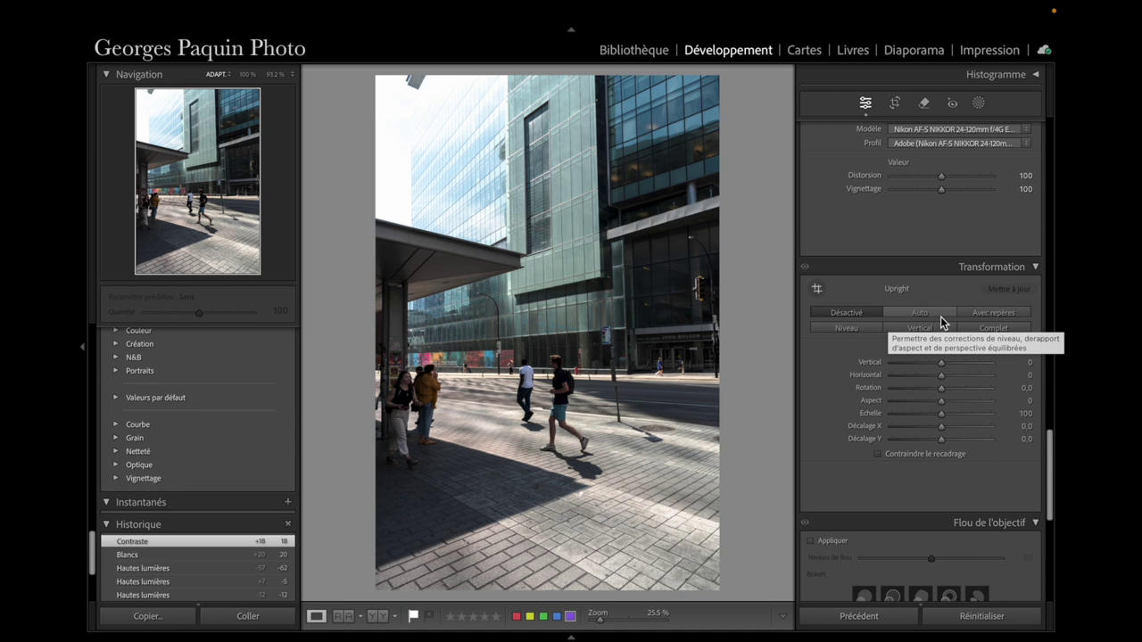
pyautogui.click(941, 317)
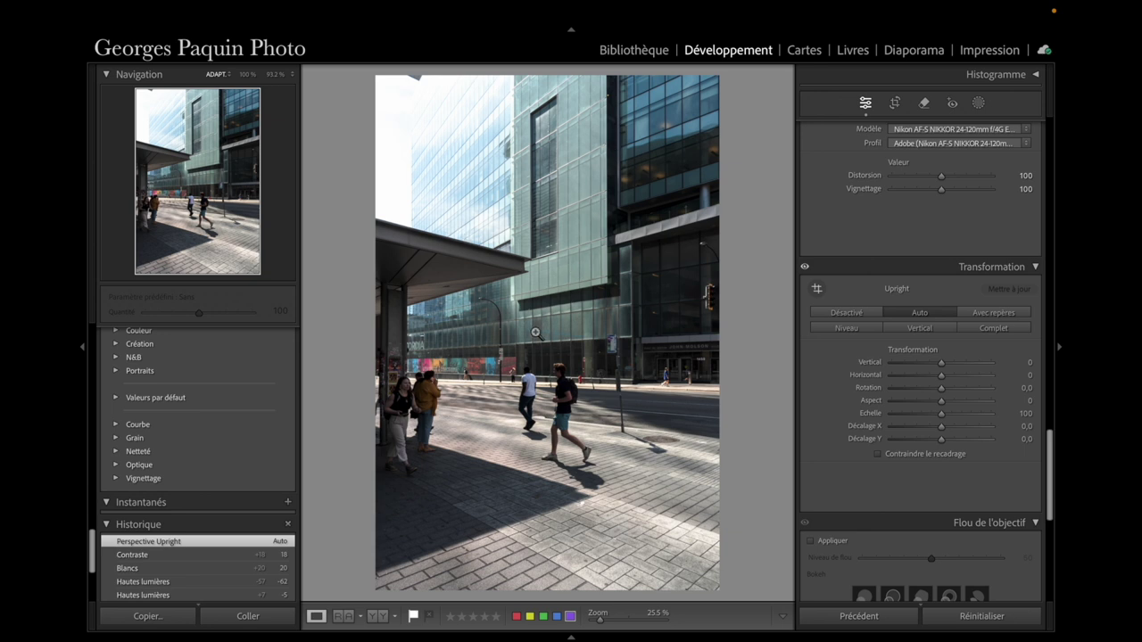
pyautogui.click(889, 367)
pyautogui.click(922, 363)
# Scroll the right panel up to the HSL and Color Grading sections
pyautogui.scroll(1, 826, 415)
pyautogui.scroll(5, 827, 416)
pyautogui.scroll(3, 827, 416)
pyautogui.scroll(2, 827, 416)
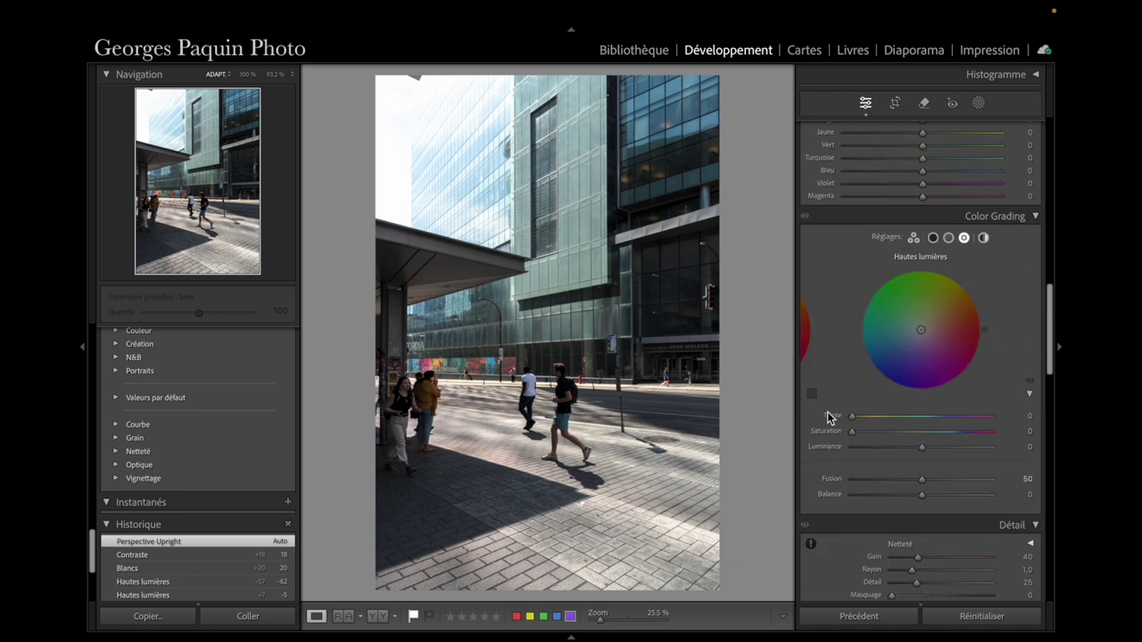
pyautogui.scroll(2, 827, 416)
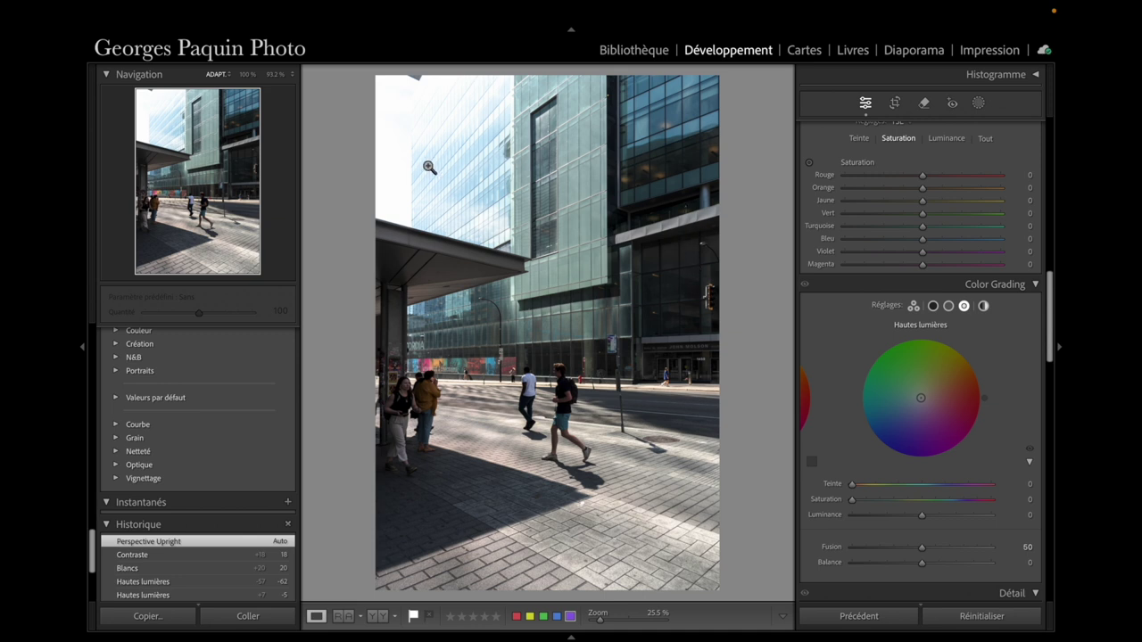
# Draw a linear gradient mask, then position its end lines and centre pin over the right side
pyautogui.click(978, 104)
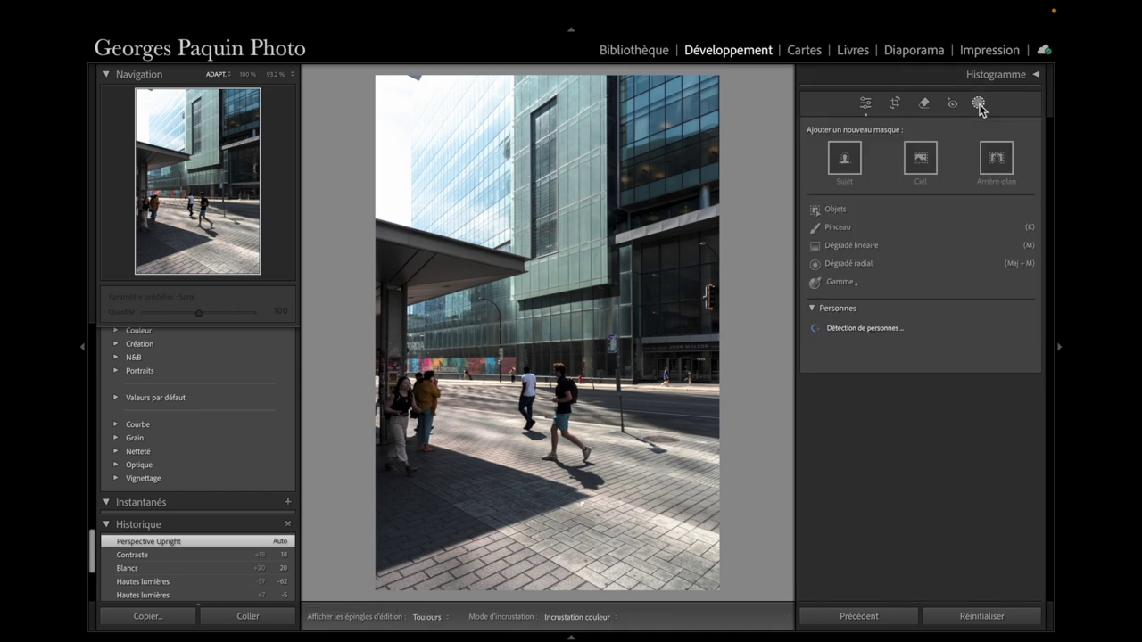
pyautogui.click(871, 255)
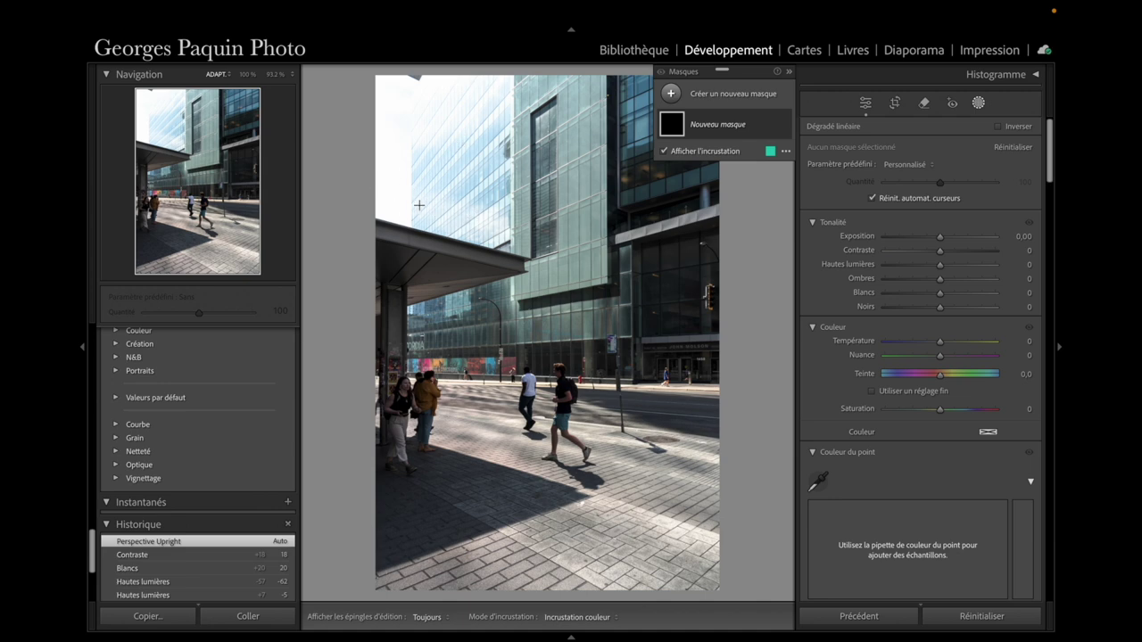
pyautogui.moveTo(418, 205)
pyautogui.mouseDown()
pyautogui.moveTo(617, 214)
pyautogui.moveTo(465, 257)
pyautogui.moveTo(461, 208)
pyautogui.mouseUp()
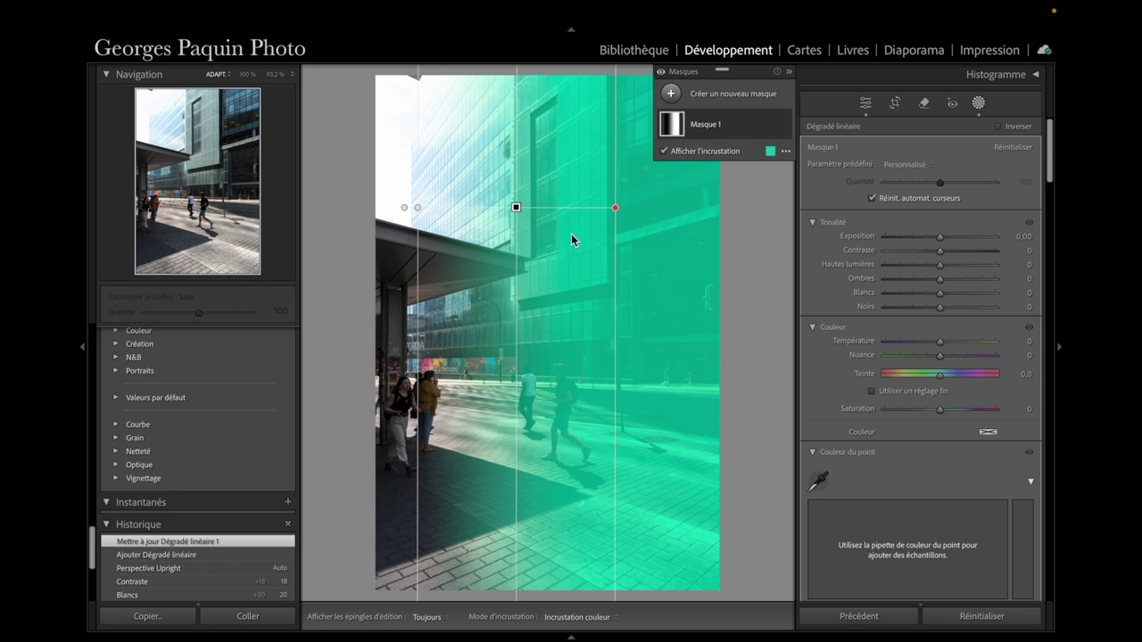
pyautogui.moveTo(616, 208); pyautogui.dragTo(680, 219)
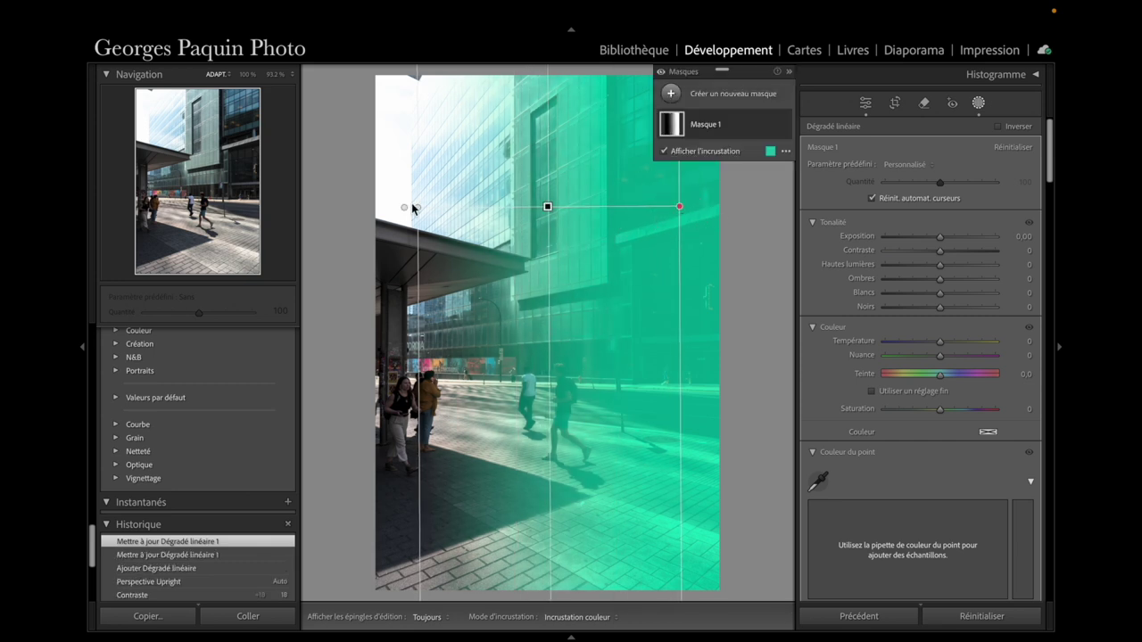
pyautogui.moveTo(419, 212); pyautogui.dragTo(364, 212)
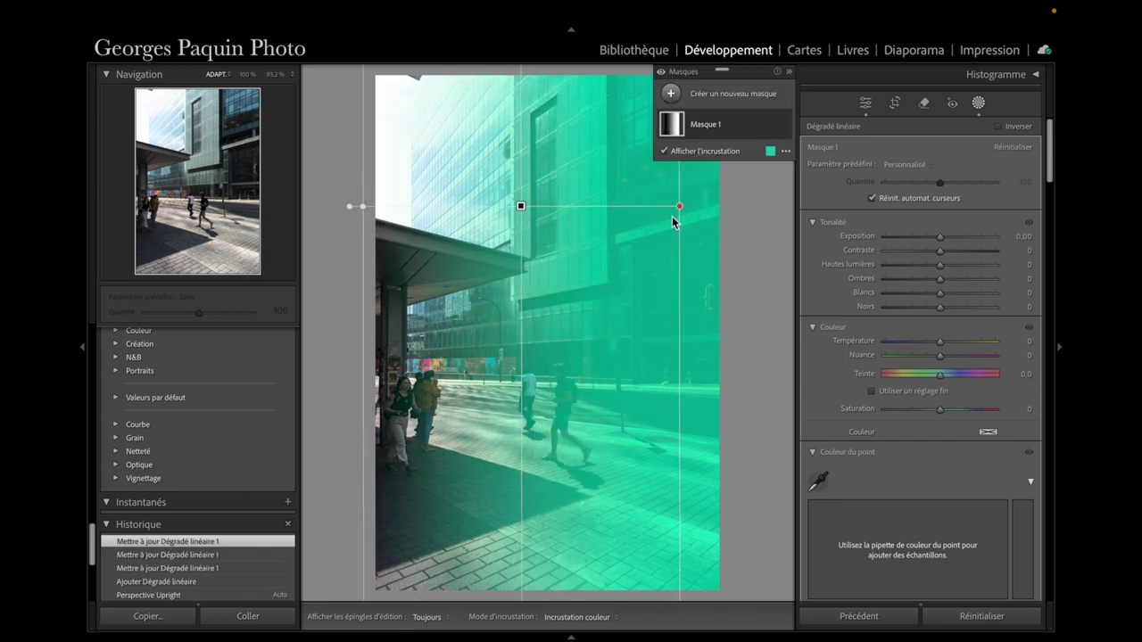
pyautogui.moveTo(681, 215)
pyautogui.mouseDown()
pyautogui.moveTo(711, 222)
pyautogui.moveTo(694, 221)
pyautogui.mouseUp()
pyautogui.moveTo(529, 207)
pyautogui.mouseDown()
pyautogui.moveTo(571, 216)
pyautogui.moveTo(556, 212)
pyautogui.mouseUp()
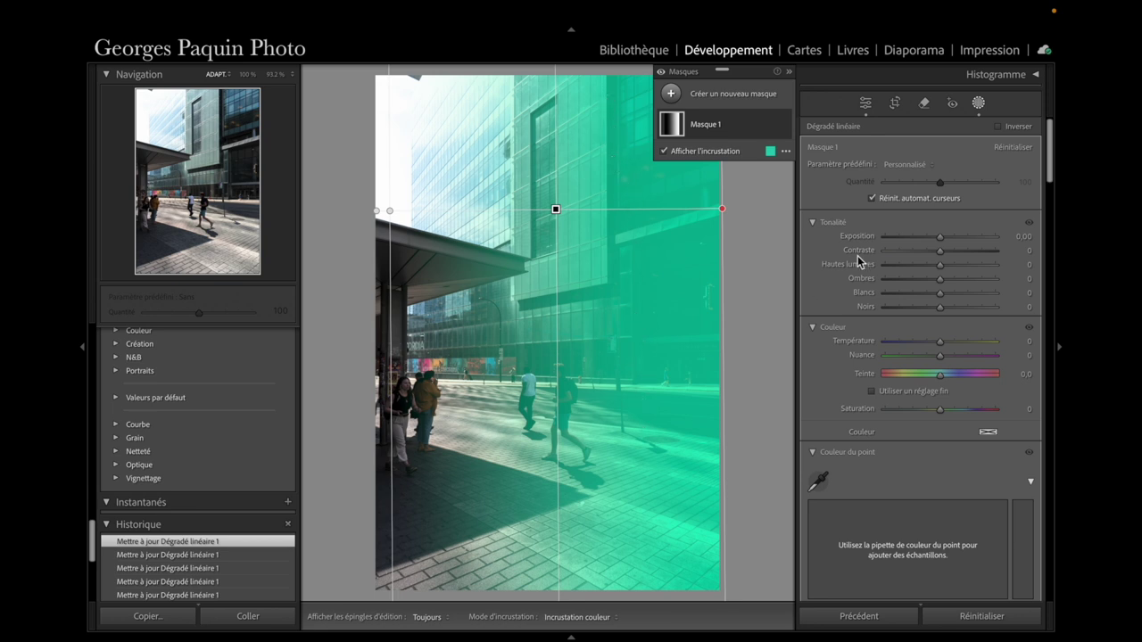
# Lower the tone curve inside Mask 1 to darken its highlights and shadows
pyautogui.press('o')
pyautogui.scroll(-5, 829, 281)
pyautogui.scroll(-3, 829, 281)
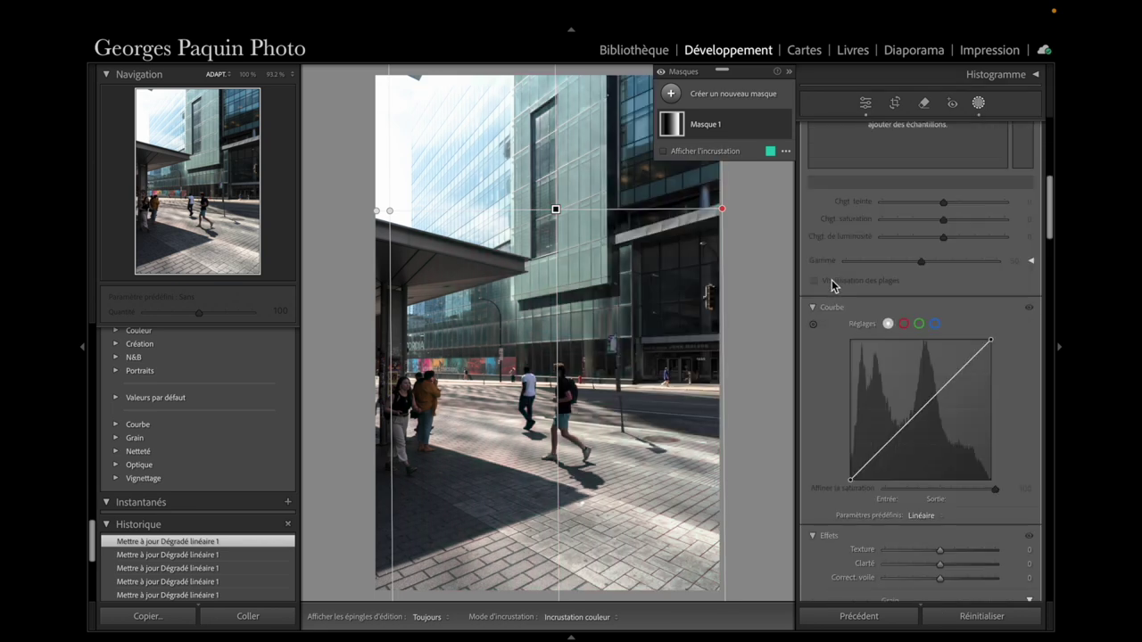
pyautogui.scroll(-2, 830, 284)
pyautogui.moveTo(919, 358); pyautogui.dragTo(934, 366)
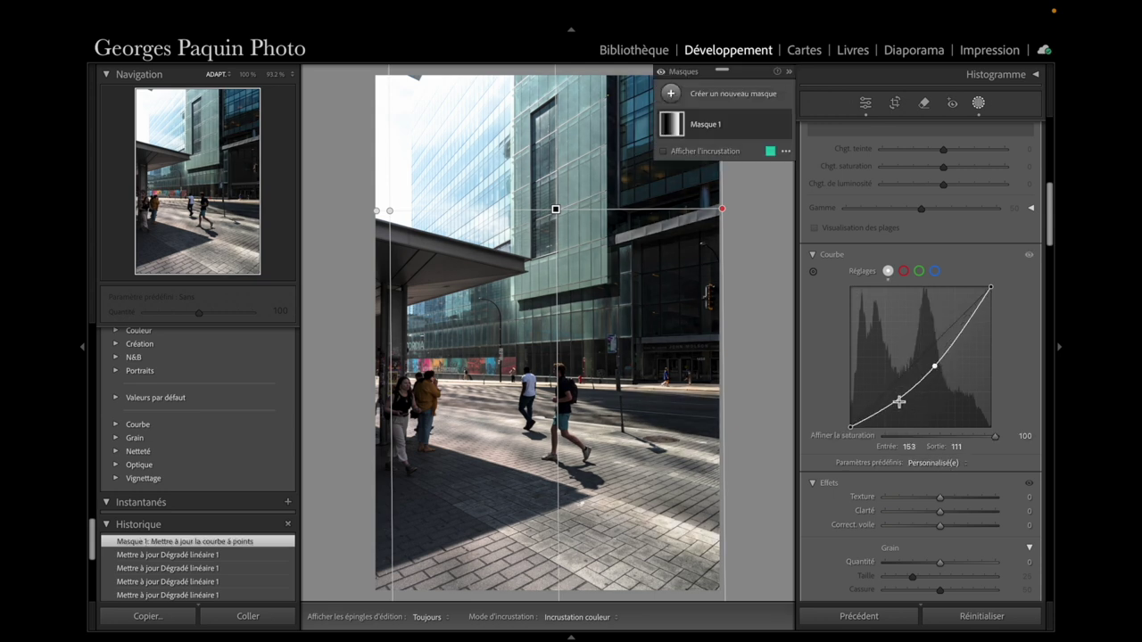
pyautogui.moveTo(962, 333)
pyautogui.mouseDown()
pyautogui.moveTo(970, 342)
pyautogui.moveTo(941, 382)
pyautogui.mouseUp()
pyautogui.moveTo(886, 411); pyautogui.dragTo(877, 410)
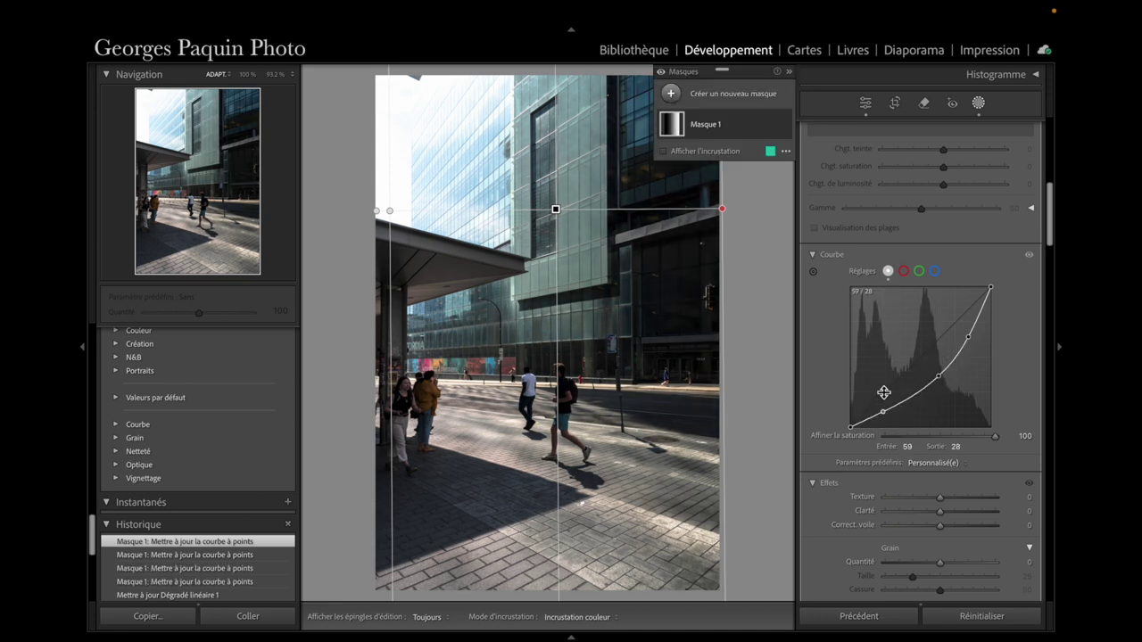
pyautogui.scroll(10, 914, 363)
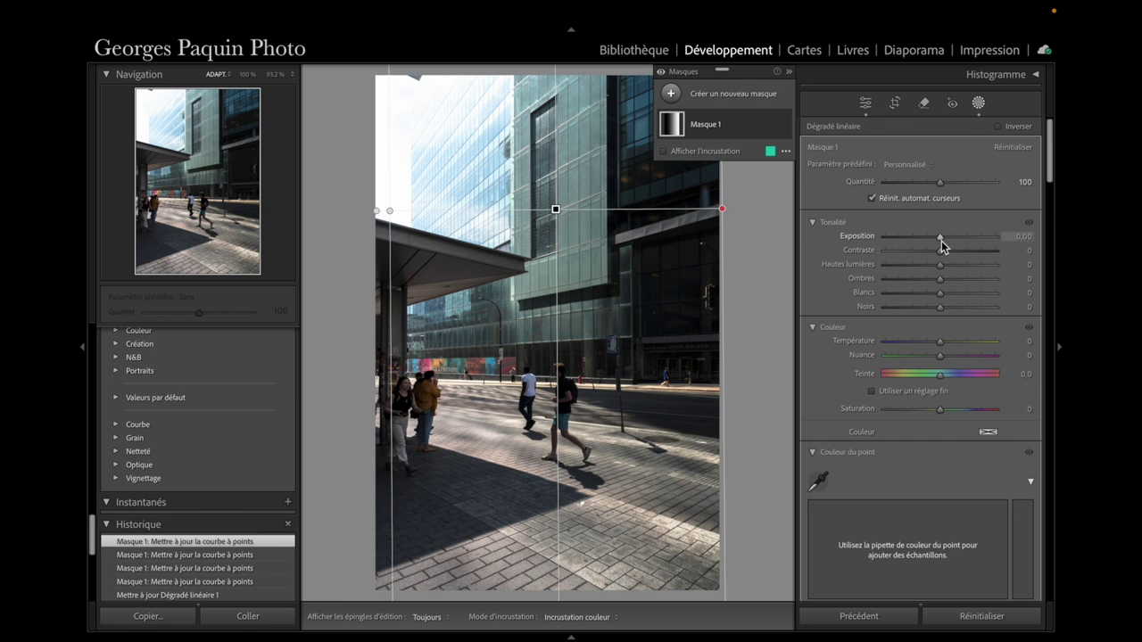
# Set Mask 1's Exposure to −0.47 and widen the gradient's transition toward the left
pyautogui.moveTo(941, 241); pyautogui.dragTo(938, 247)
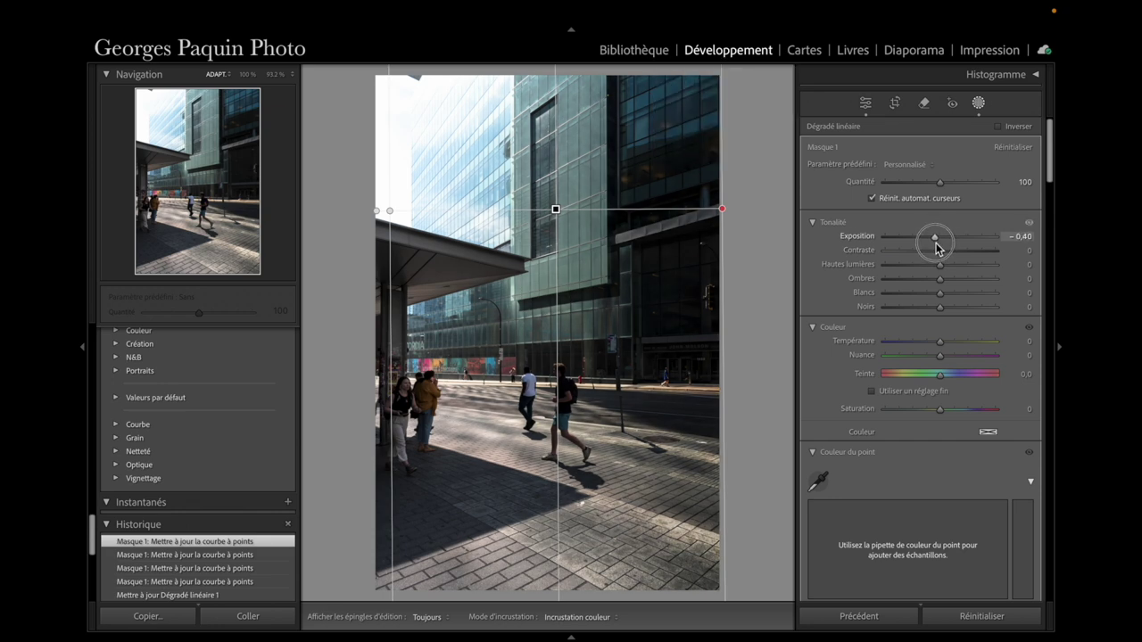
pyautogui.moveTo(937, 247); pyautogui.dragTo(933, 242)
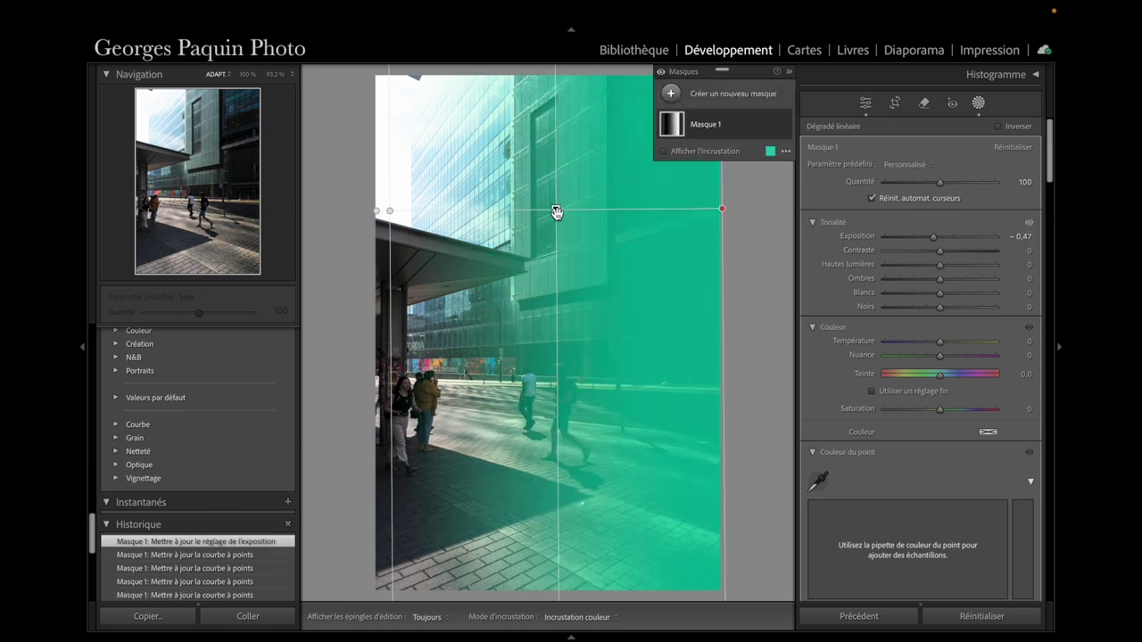
pyautogui.moveTo(577, 210); pyautogui.dragTo(582, 213)
pyautogui.moveTo(399, 217); pyautogui.dragTo(357, 215)
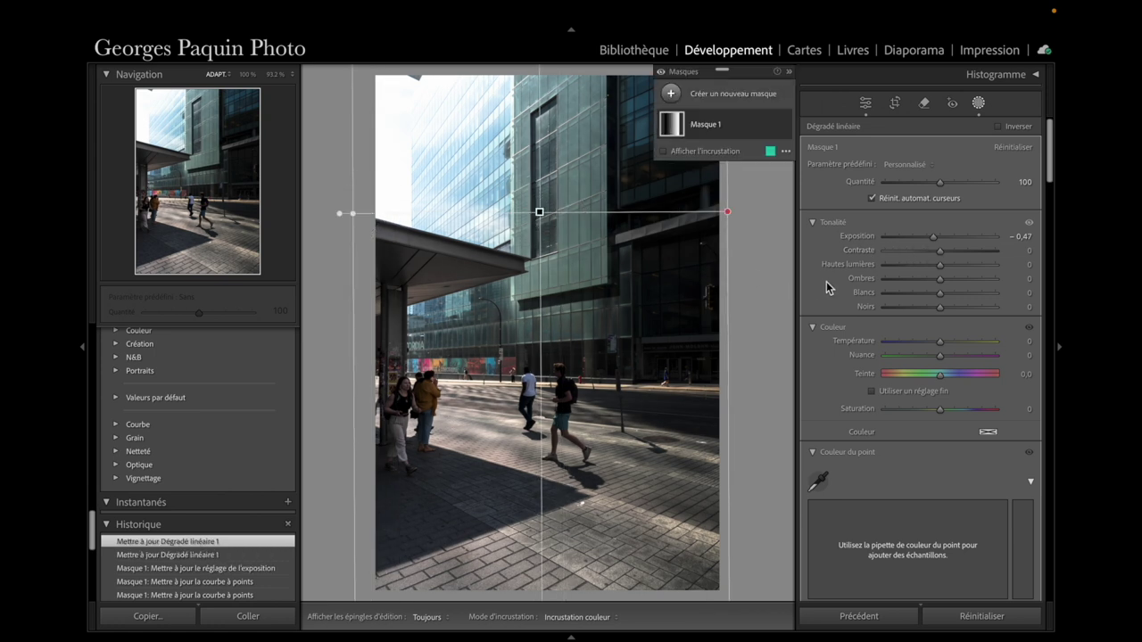
pyautogui.moveTo(723, 124)
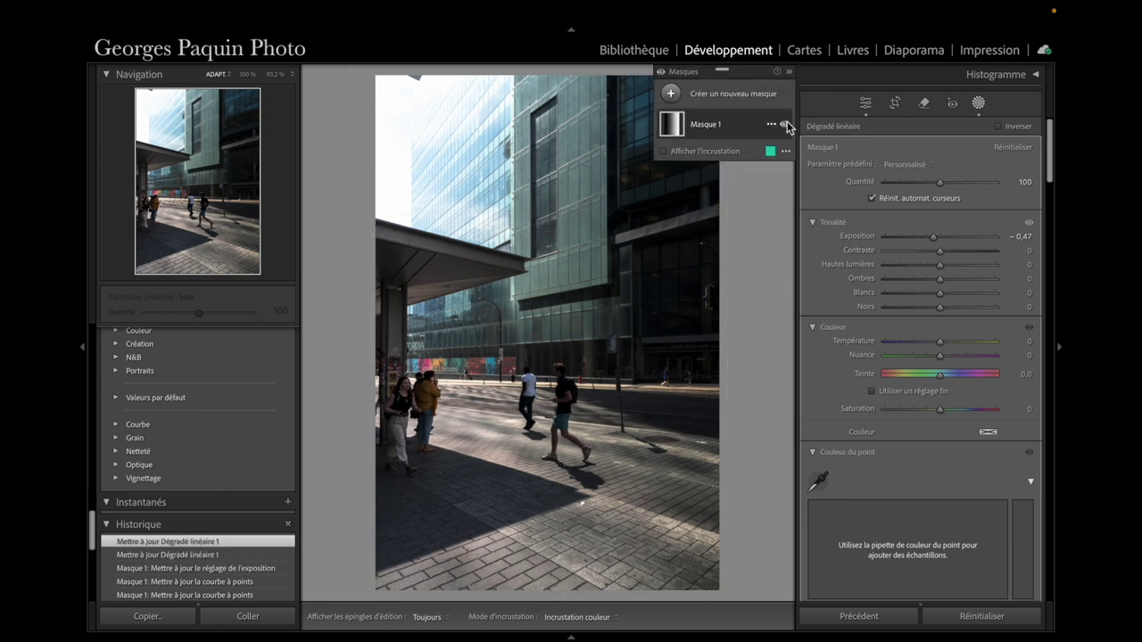
# Compare Mask 1 on and off, set its Shadows to +29, and show the green overlay
pyautogui.click(784, 126)
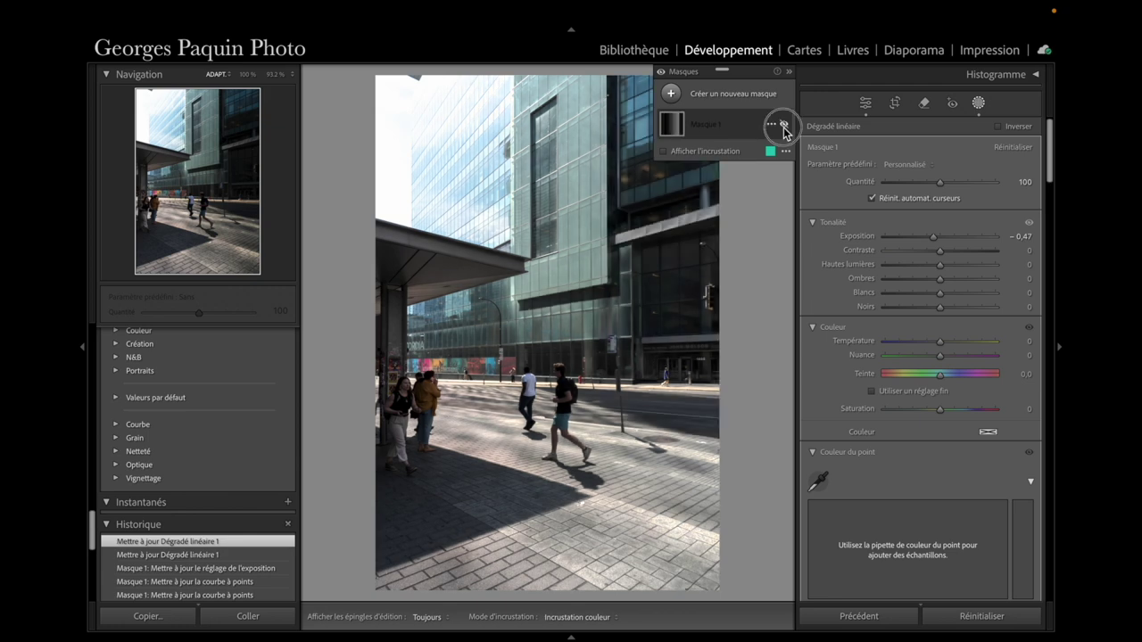
pyautogui.click(784, 126)
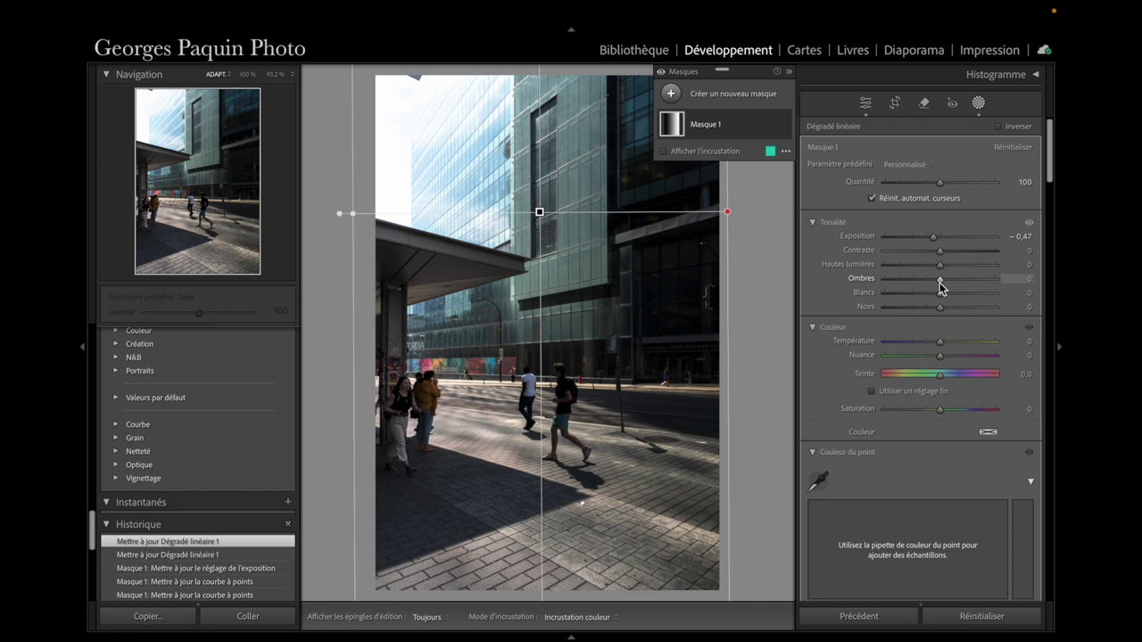
pyautogui.moveTo(940, 285); pyautogui.dragTo(952, 291)
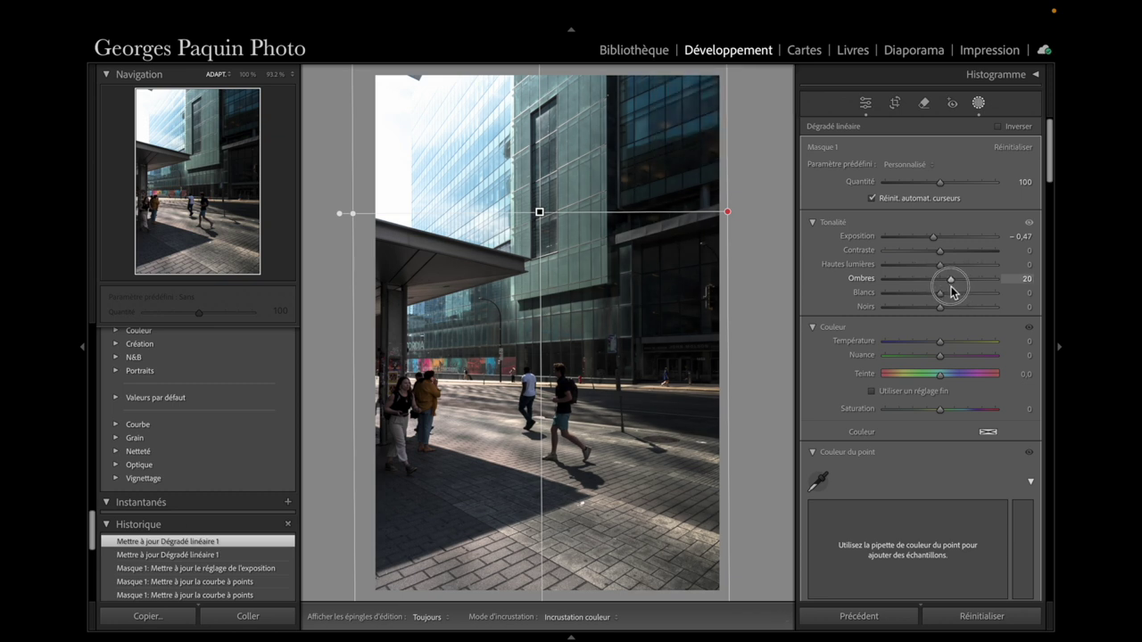
pyautogui.moveTo(952, 291); pyautogui.dragTo(956, 286)
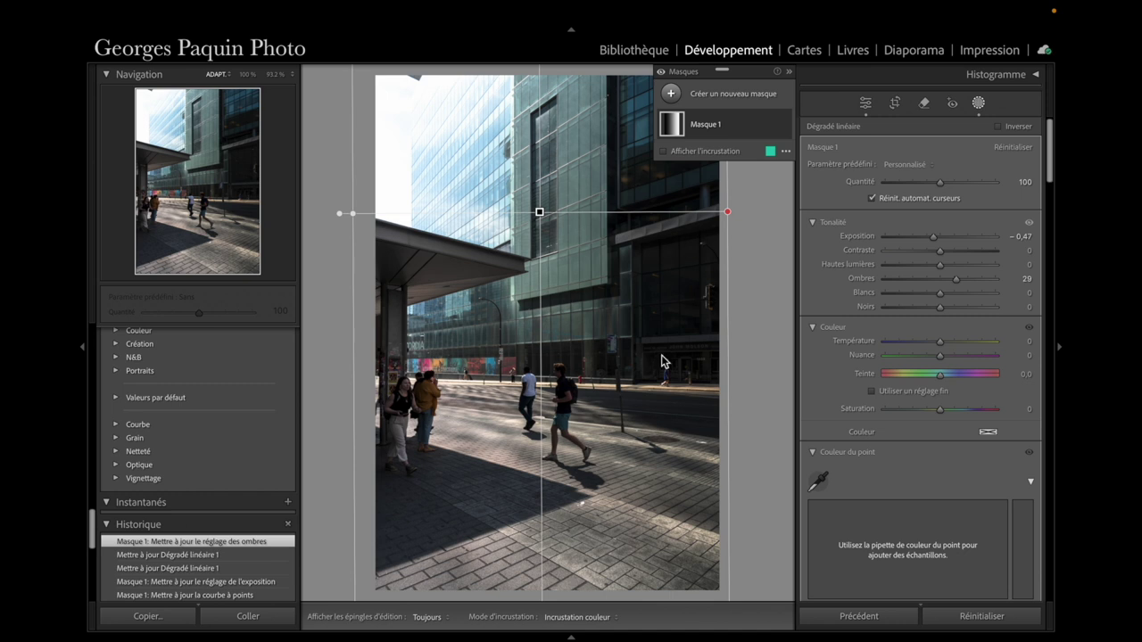
pyautogui.press('o')
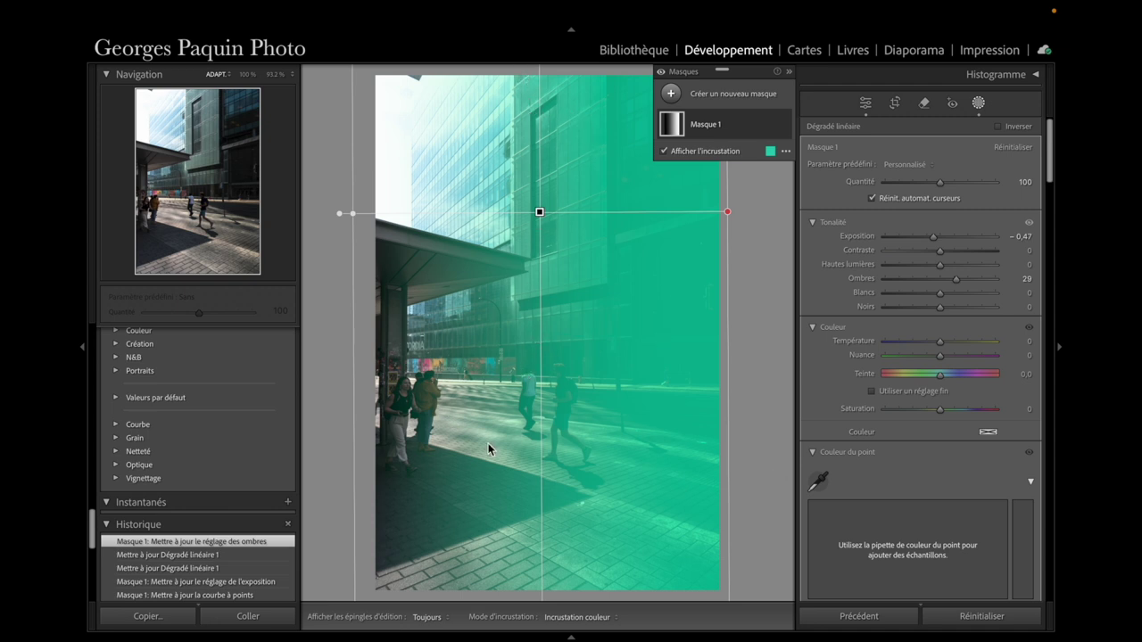
pyautogui.click(740, 125)
pyautogui.click(739, 146)
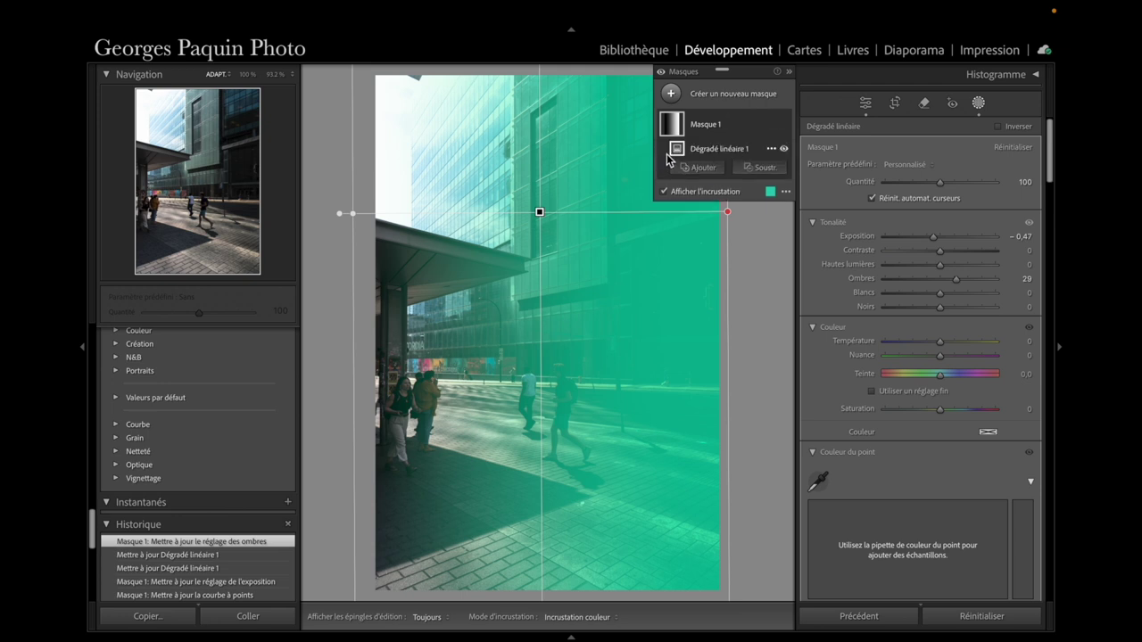
# Subtract a horizontal linear gradient along street level from Mask 1, checking it by inverting
pyautogui.click(759, 169)
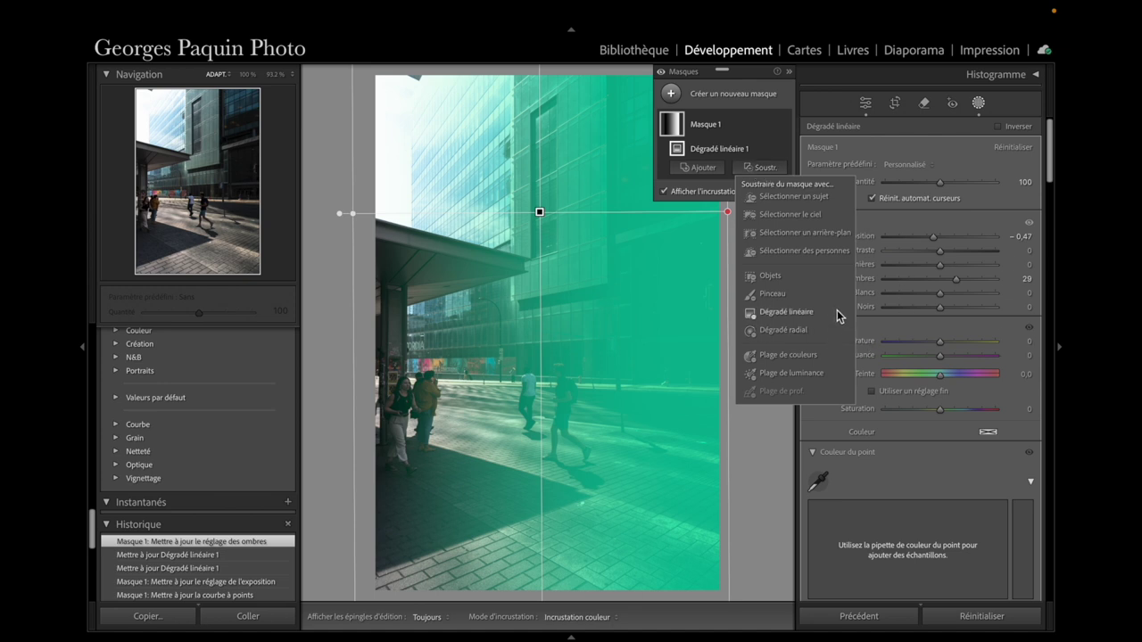
pyautogui.click(811, 314)
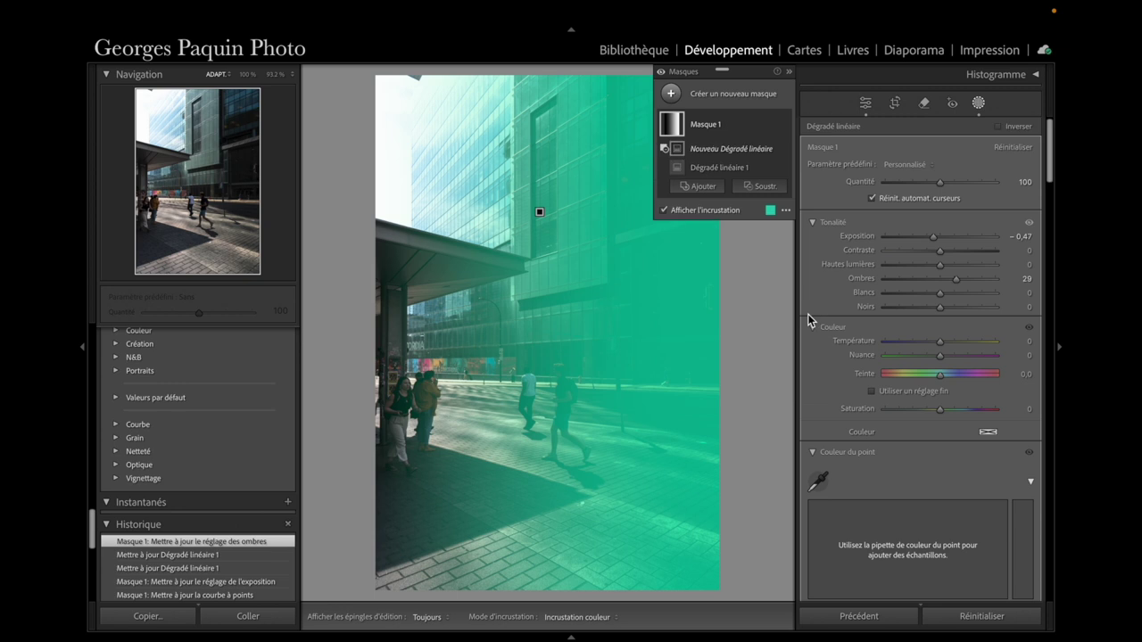
pyautogui.moveTo(591, 410); pyautogui.dragTo(590, 393)
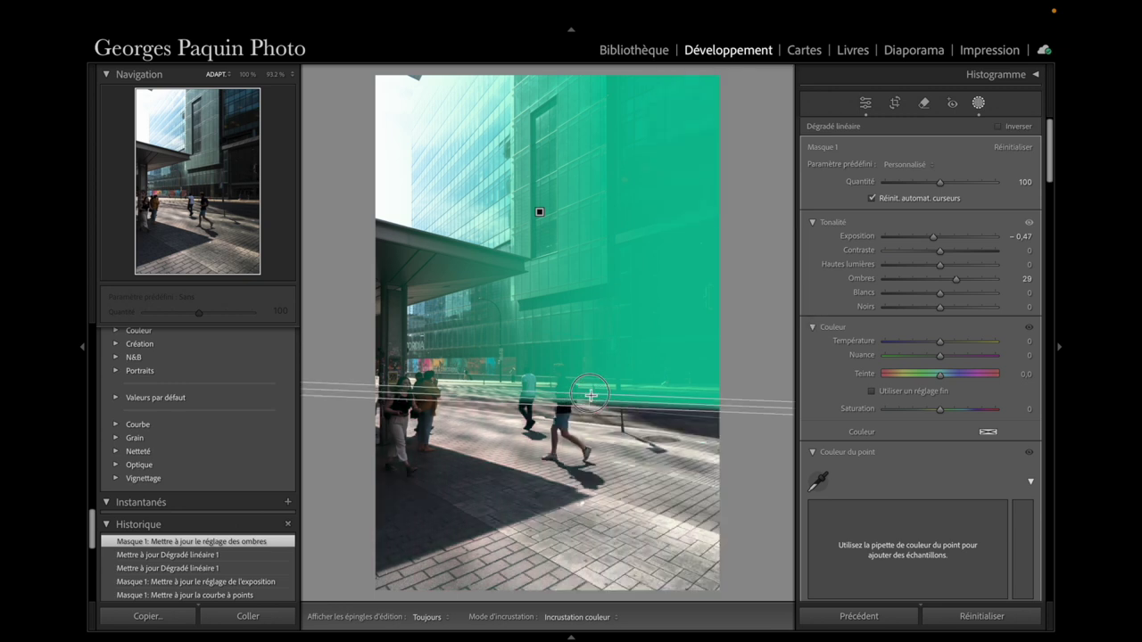
pyautogui.moveTo(590, 393); pyautogui.dragTo(594, 385)
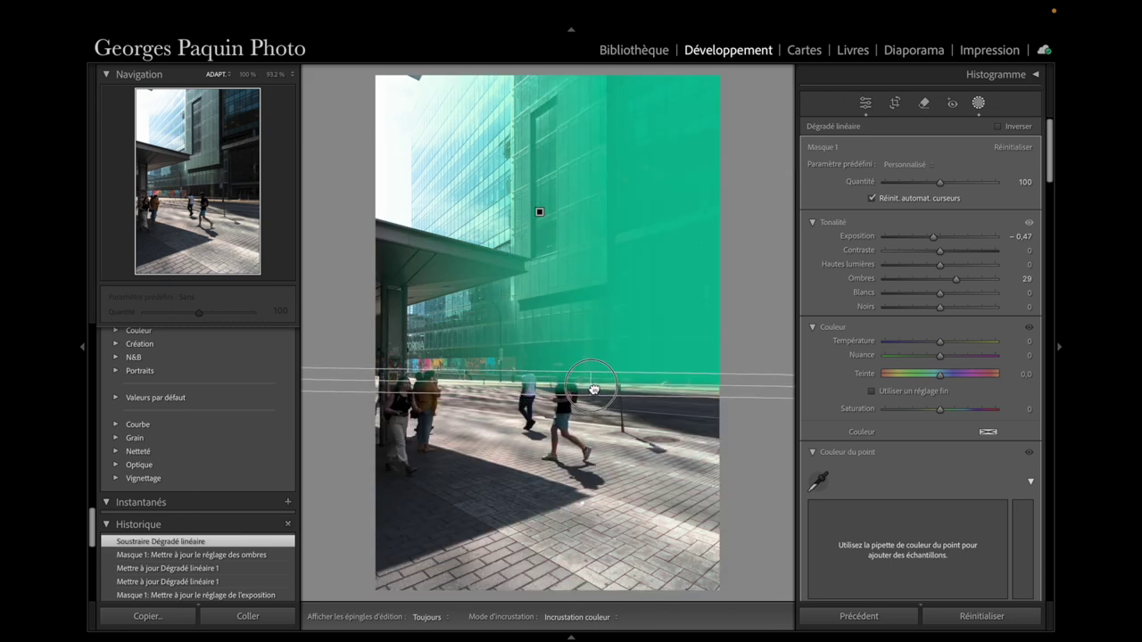
pyautogui.moveTo(594, 386); pyautogui.dragTo(588, 379)
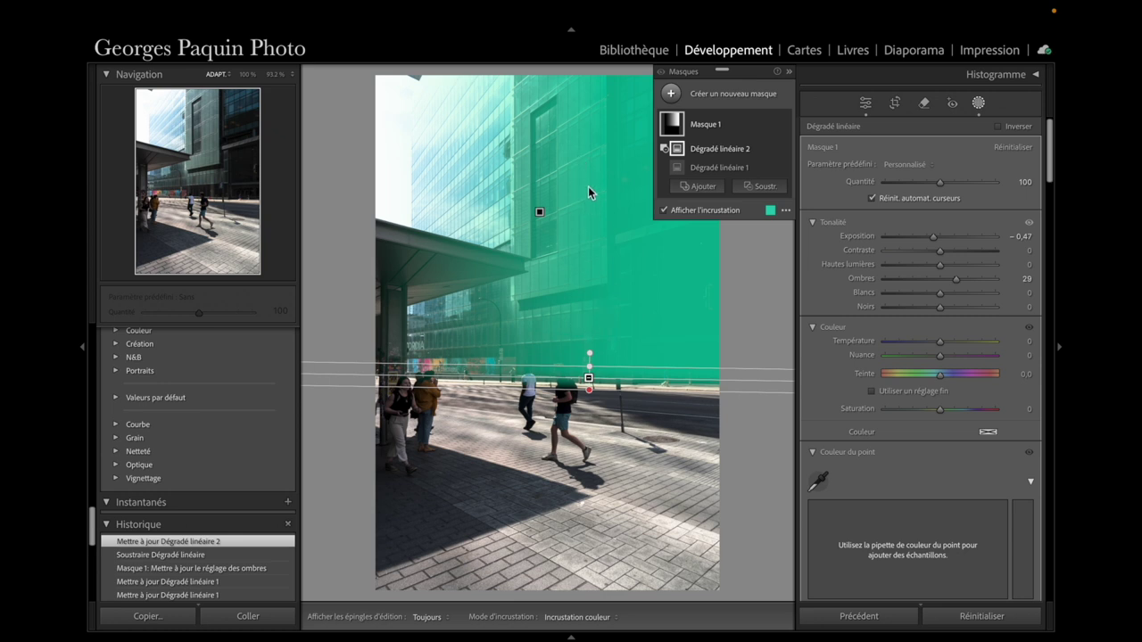
pyautogui.press("'")
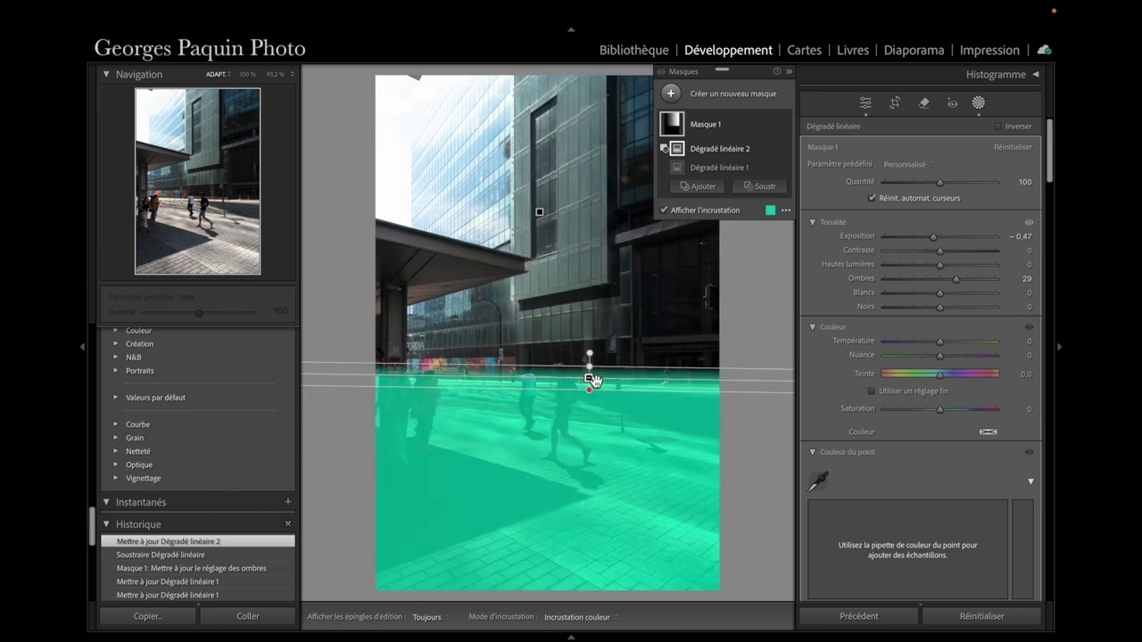
pyautogui.press("'")
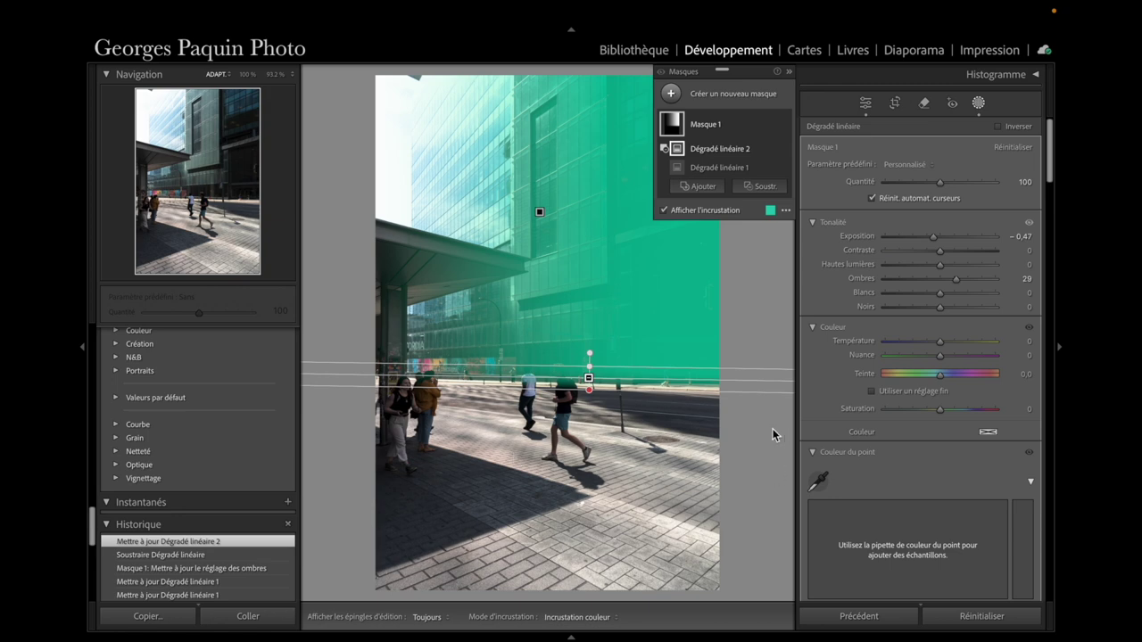
# Exit Masking and return to the Basic adjustments panel
pyautogui.click(866, 103)
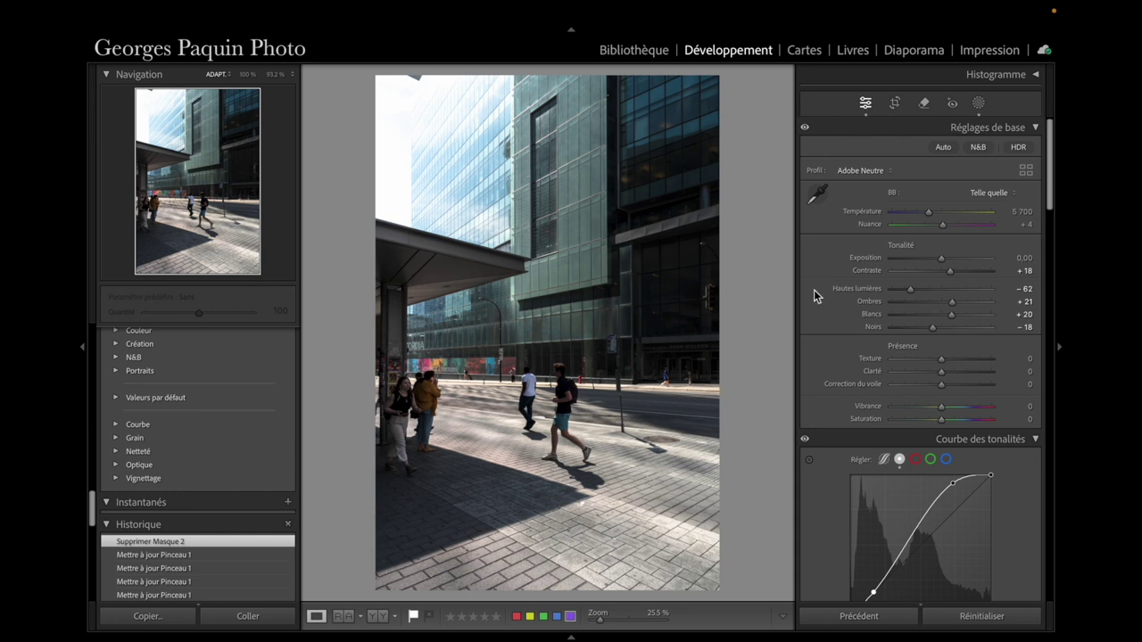
# Create a −1.71 exposure brush mask, paint the foreground shadow, and erase the lower-right part
pyautogui.click(977, 103)
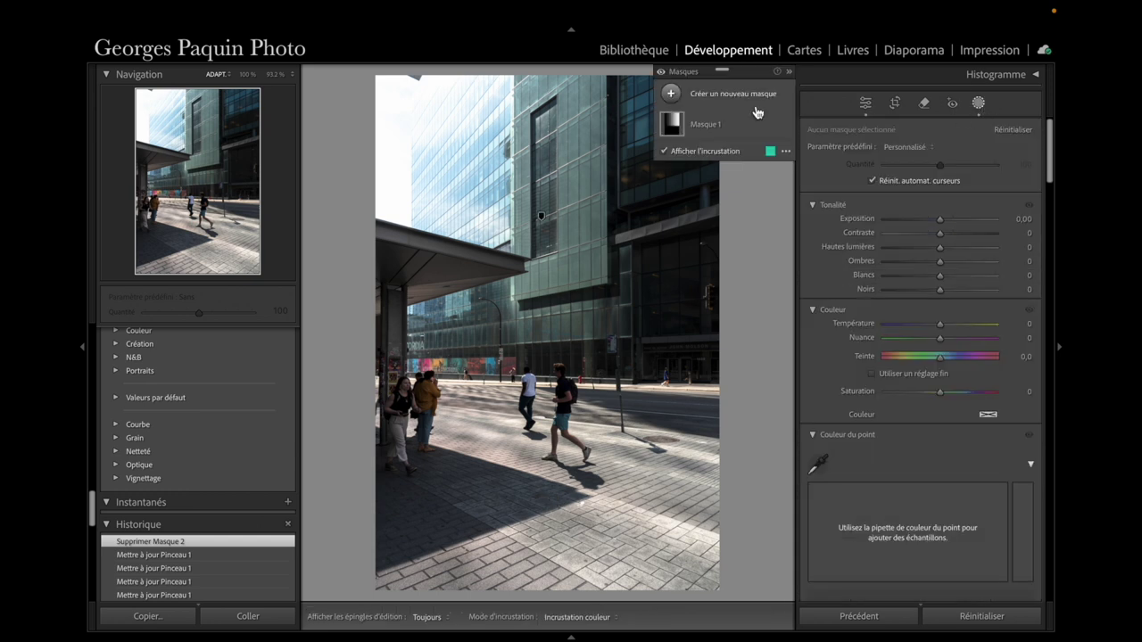
pyautogui.click(670, 94)
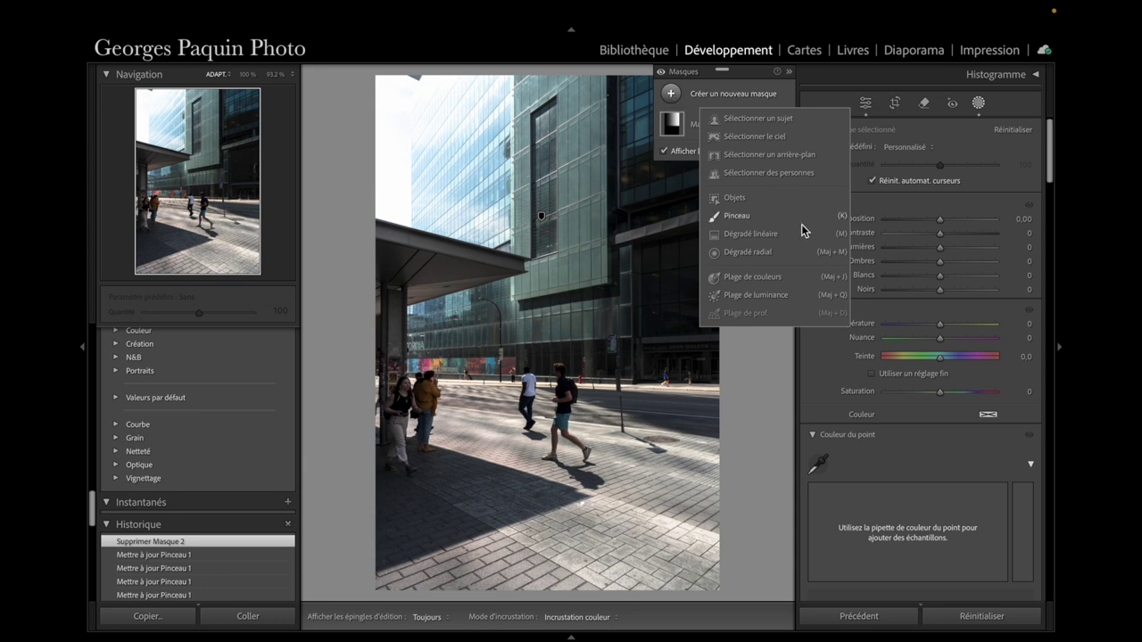
pyautogui.click(738, 215)
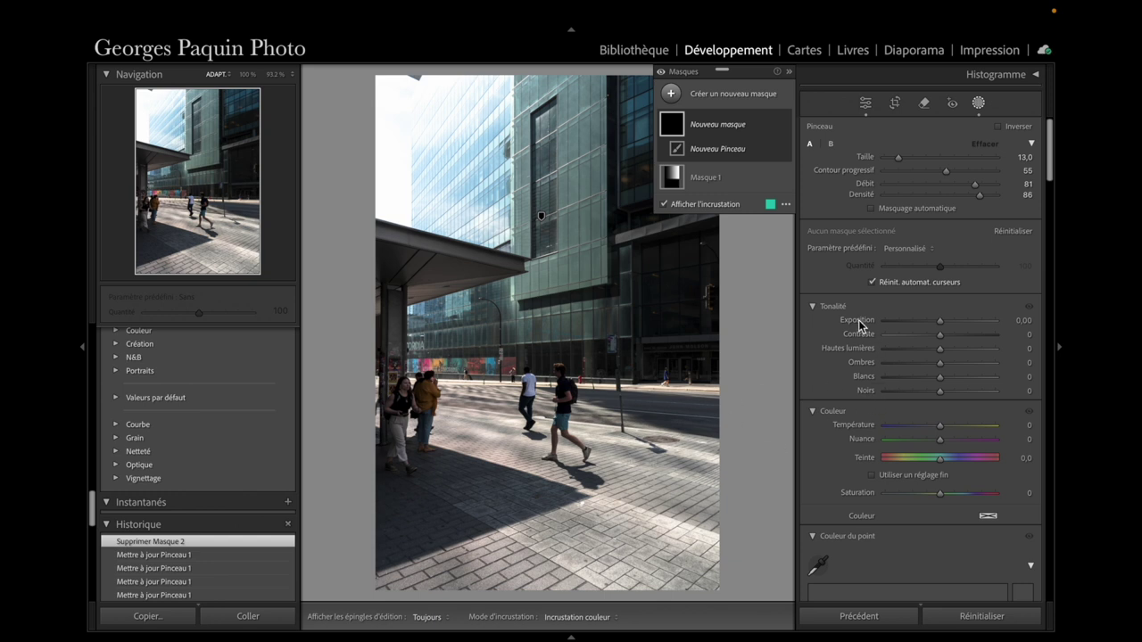
pyautogui.click(943, 323)
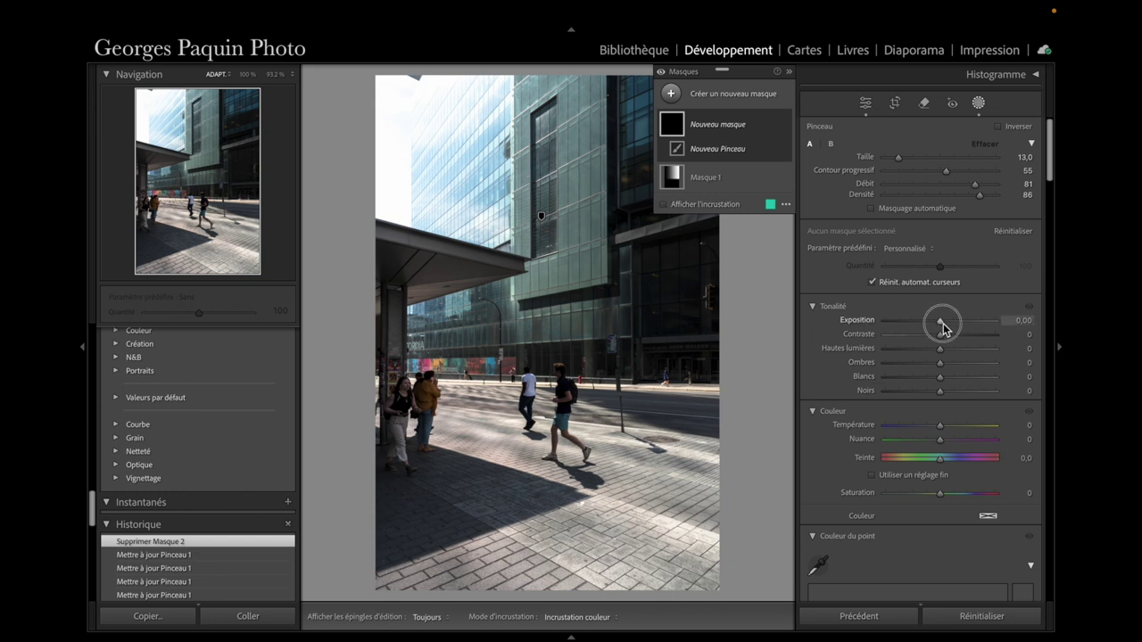
pyautogui.moveTo(943, 325); pyautogui.dragTo(920, 329)
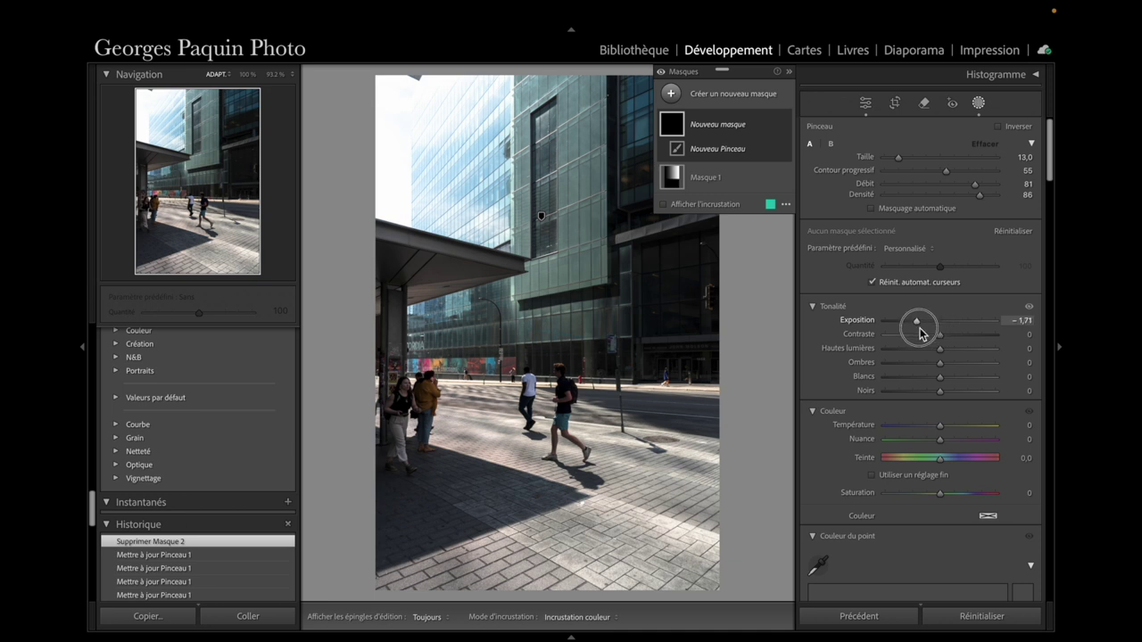
pyautogui.scroll(4, 448, 472)
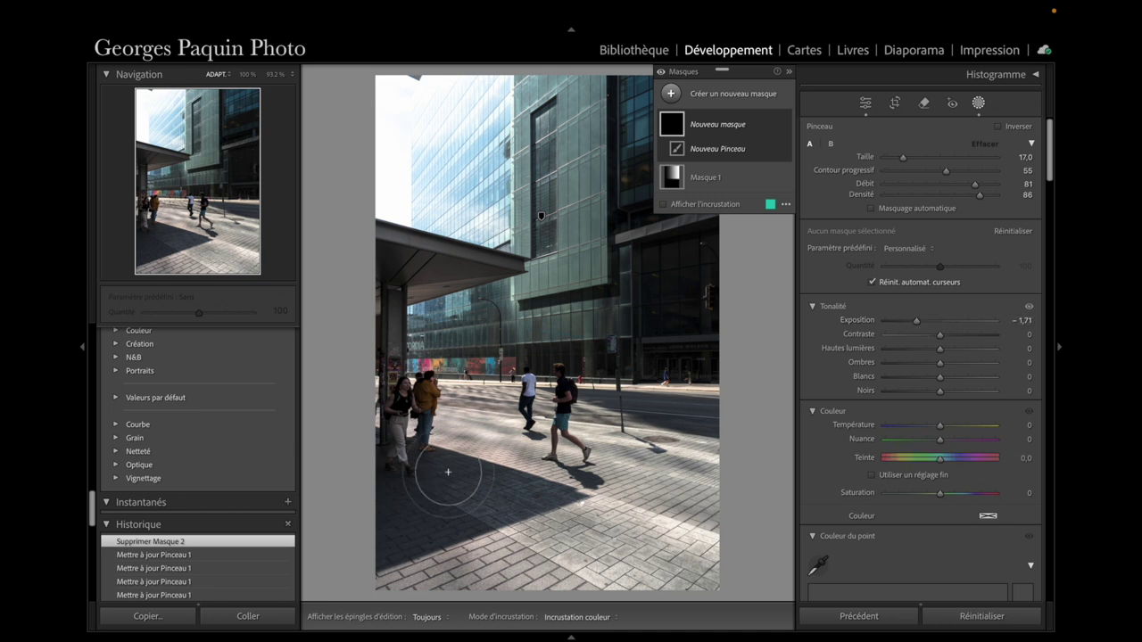
pyautogui.moveTo(448, 472); pyautogui.dragTo(456, 491)
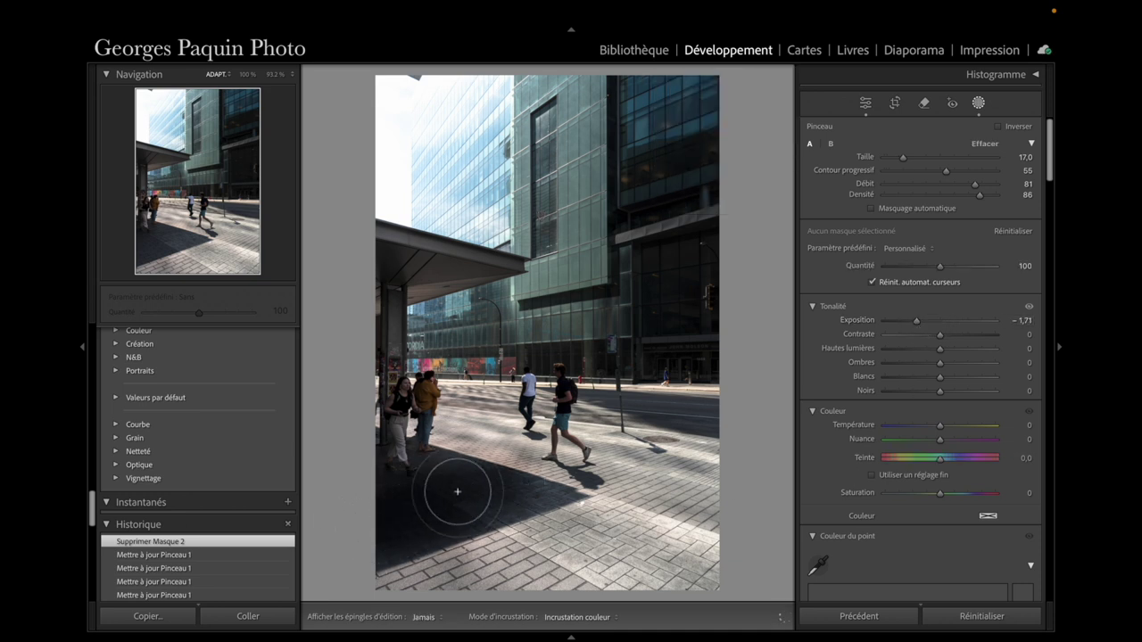
pyautogui.moveTo(456, 491); pyautogui.dragTo(505, 489)
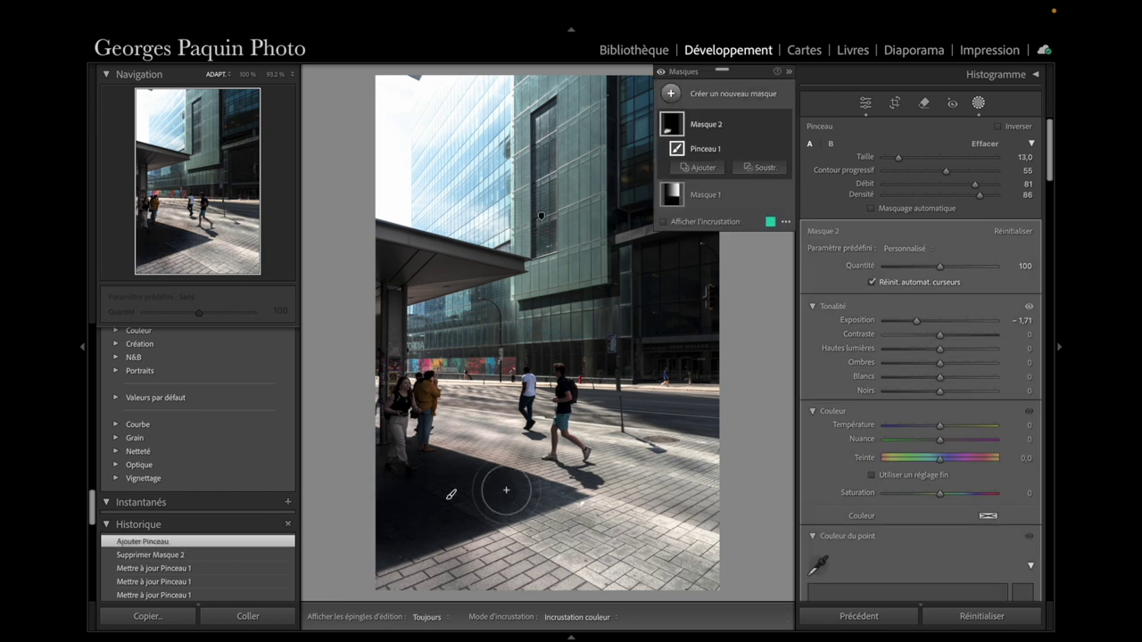
pyautogui.scroll(3, 518, 498)
pyautogui.moveTo(671, 486); pyautogui.dragTo(570, 558)
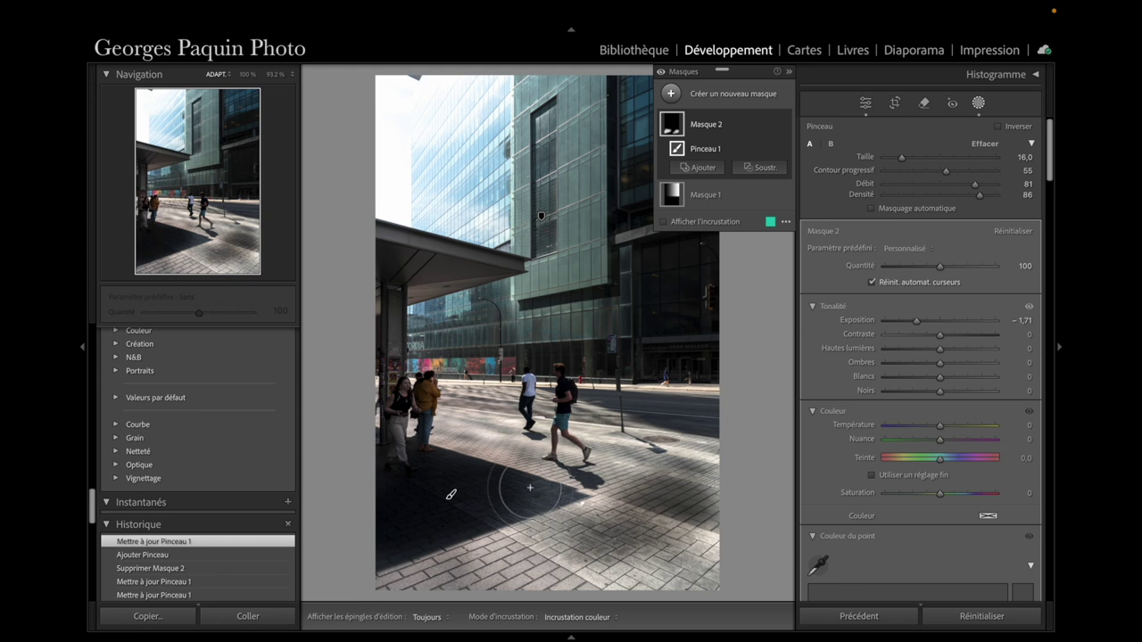
# Delete the Masque 2 brush mask, leaving only Mask 1
pyautogui.scroll(-3, 530, 485)
pyautogui.click(772, 127)
pyautogui.click(789, 242)
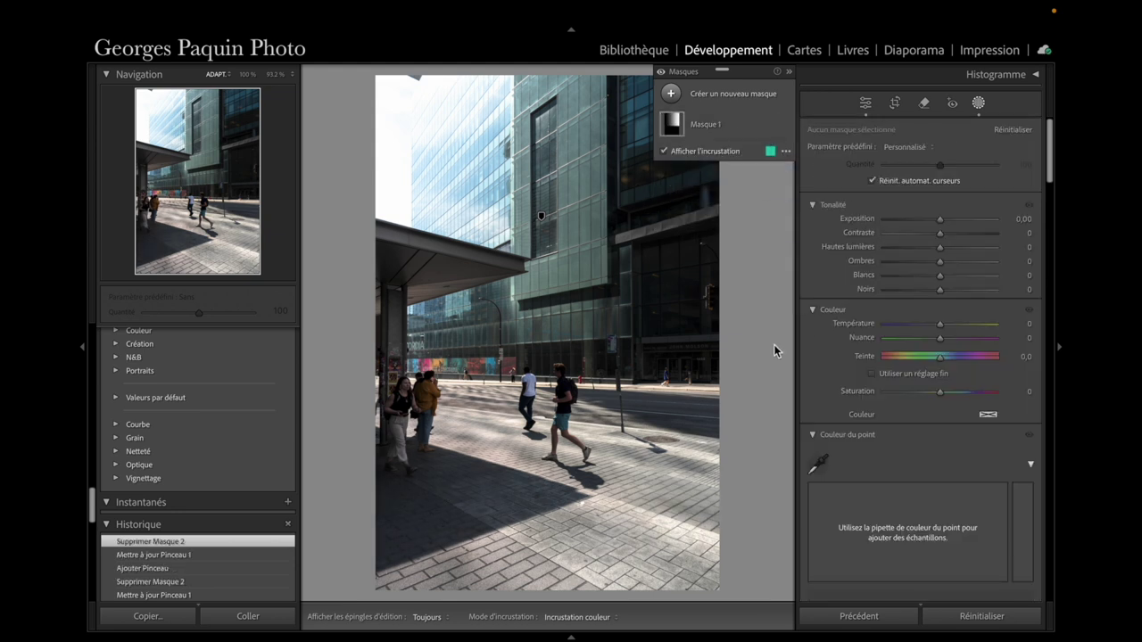
# Create a new brush mask (K) with Blacks set to -44
pyautogui.press('k')
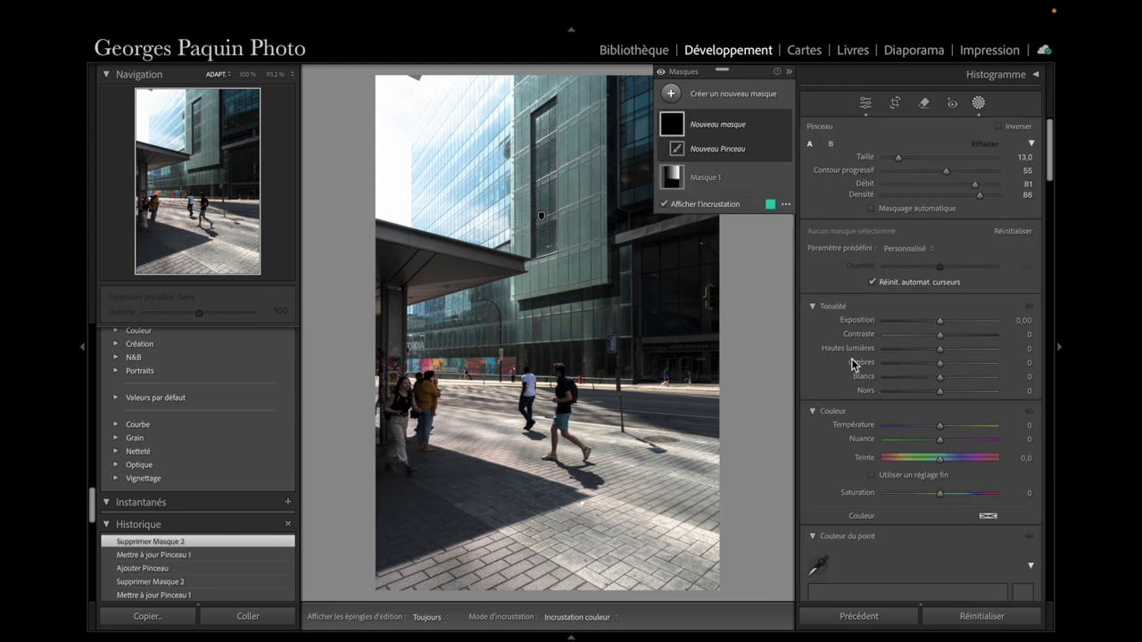
pyautogui.scroll(-1, 862, 345)
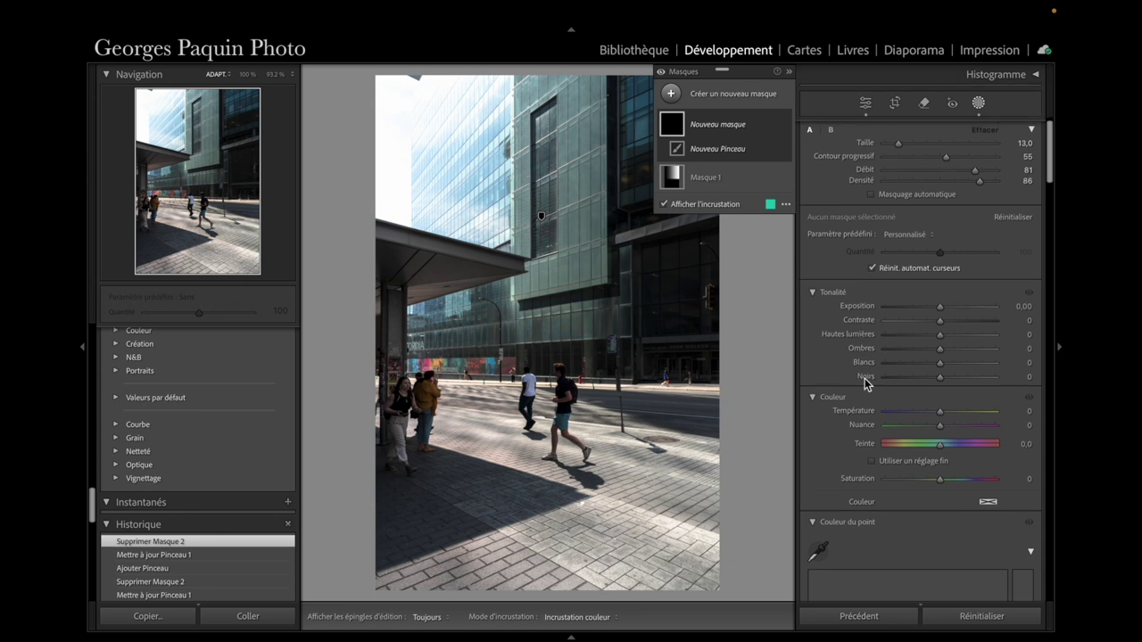
pyautogui.moveTo(941, 381); pyautogui.dragTo(925, 384)
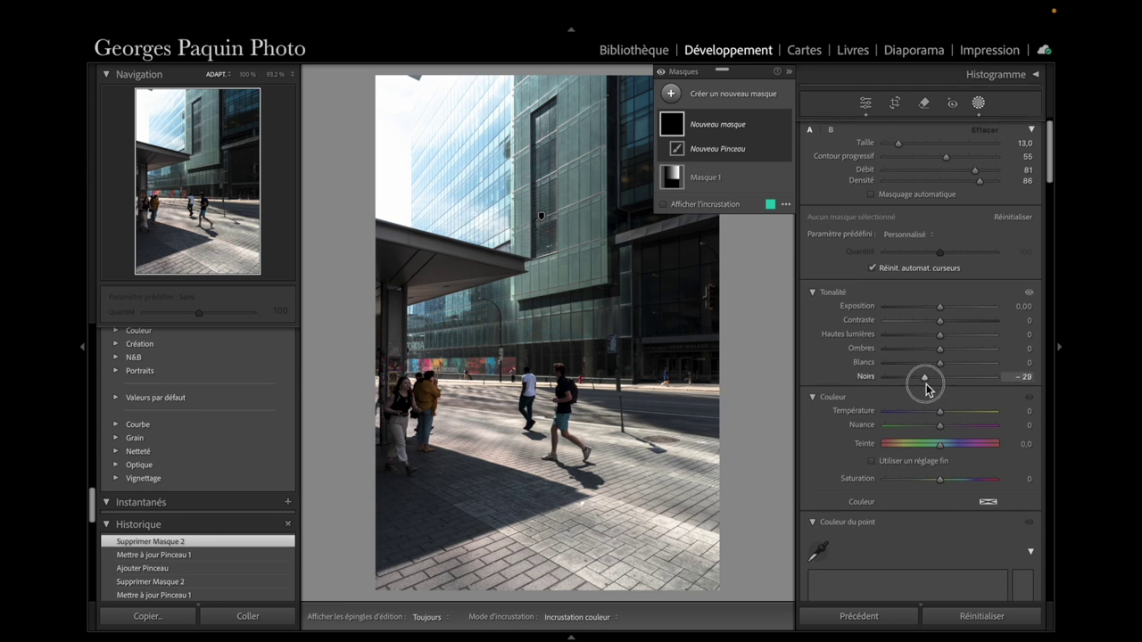
pyautogui.moveTo(923, 377); pyautogui.dragTo(916, 376)
pyautogui.scroll(5, 405, 497)
# Paint the brush mask over the dark pavement shadow near the walkers, resizing the brush as needed
pyautogui.press('h')
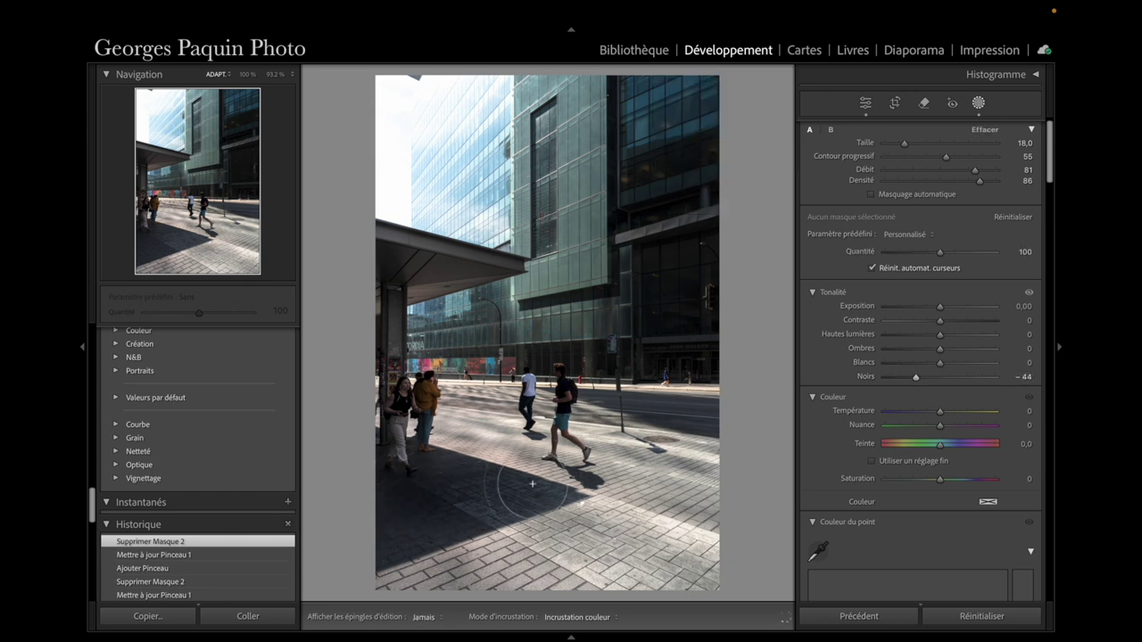
pyautogui.moveTo(428, 473); pyautogui.dragTo(431, 512)
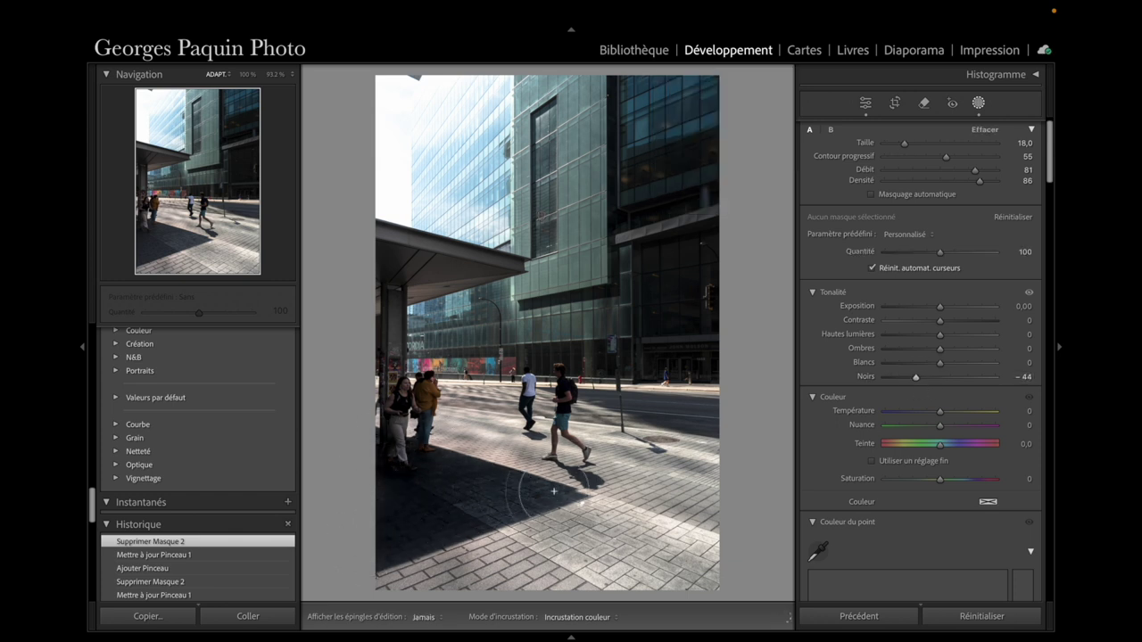
pyautogui.scroll(-5, 523, 484)
pyautogui.moveTo(484, 503); pyautogui.dragTo(402, 523)
pyautogui.scroll(2, 455, 506)
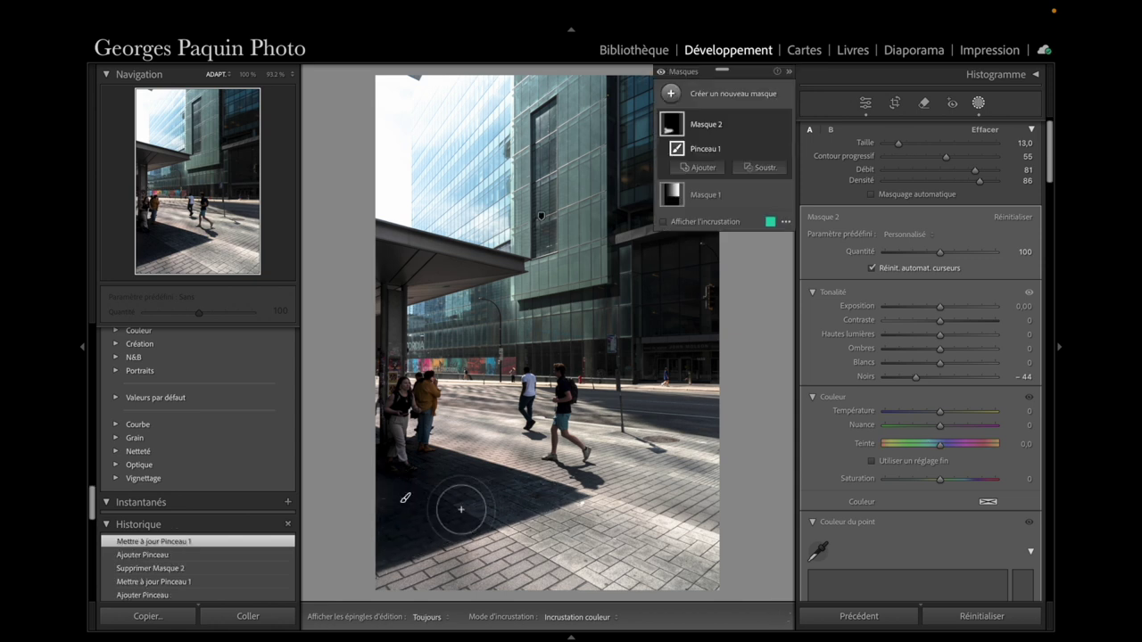
pyautogui.scroll(1, 512, 479)
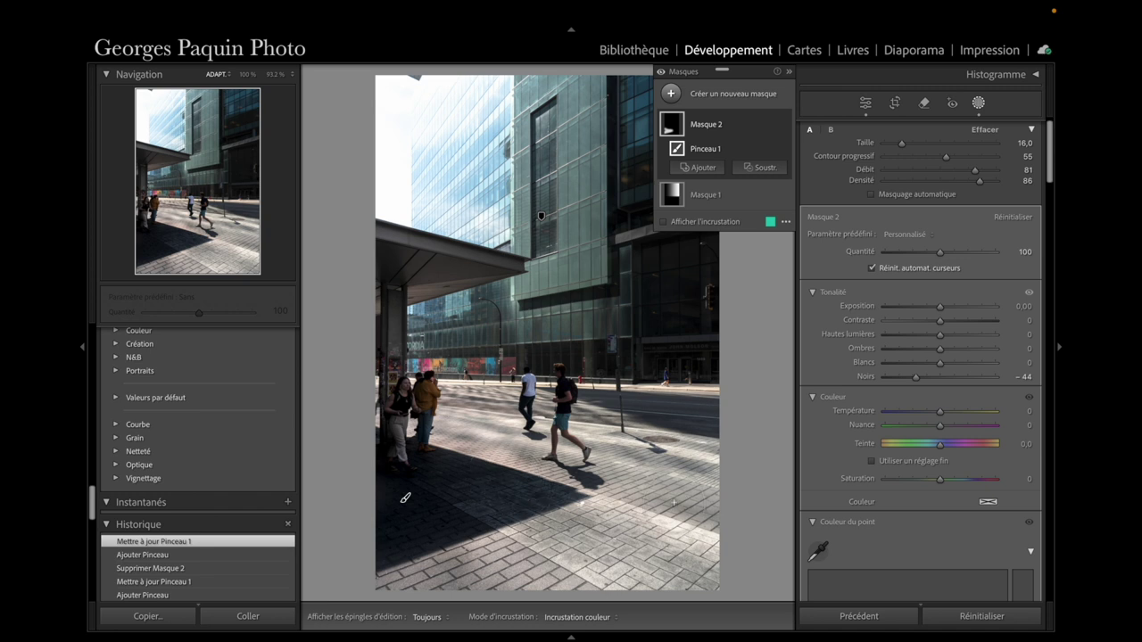
pyautogui.press('h')
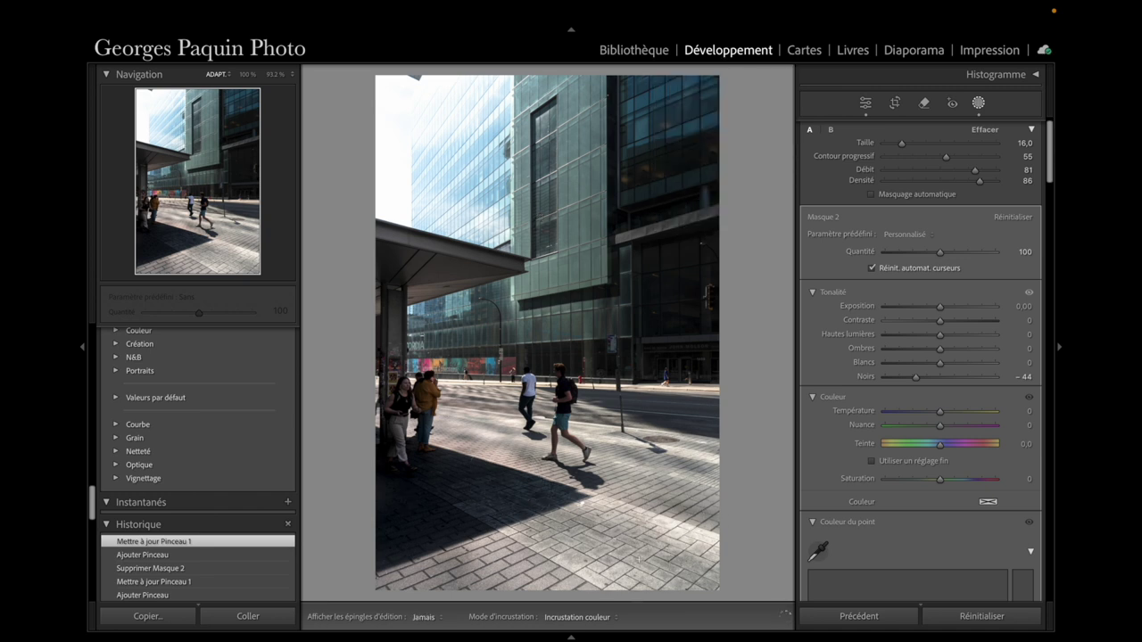
pyautogui.moveTo(635, 562); pyautogui.dragTo(673, 519)
pyautogui.press('h')
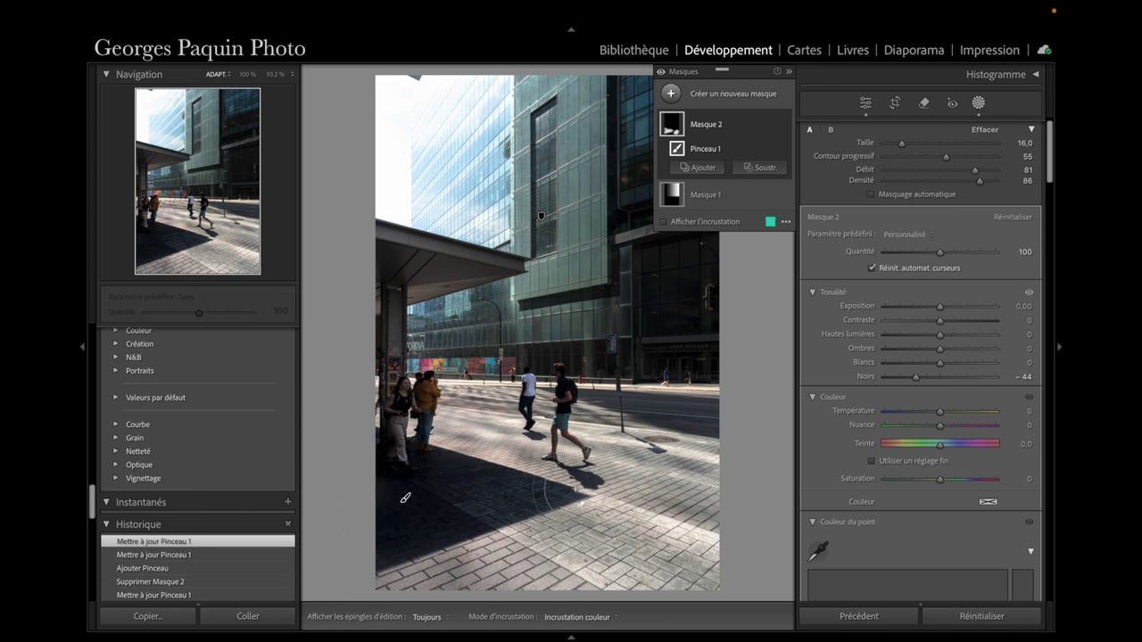
pyautogui.scroll(-2, 432, 473)
# Brush two more strokes of shadow into the mask
pyautogui.press('h')
pyautogui.moveTo(437, 517); pyautogui.dragTo(409, 460)
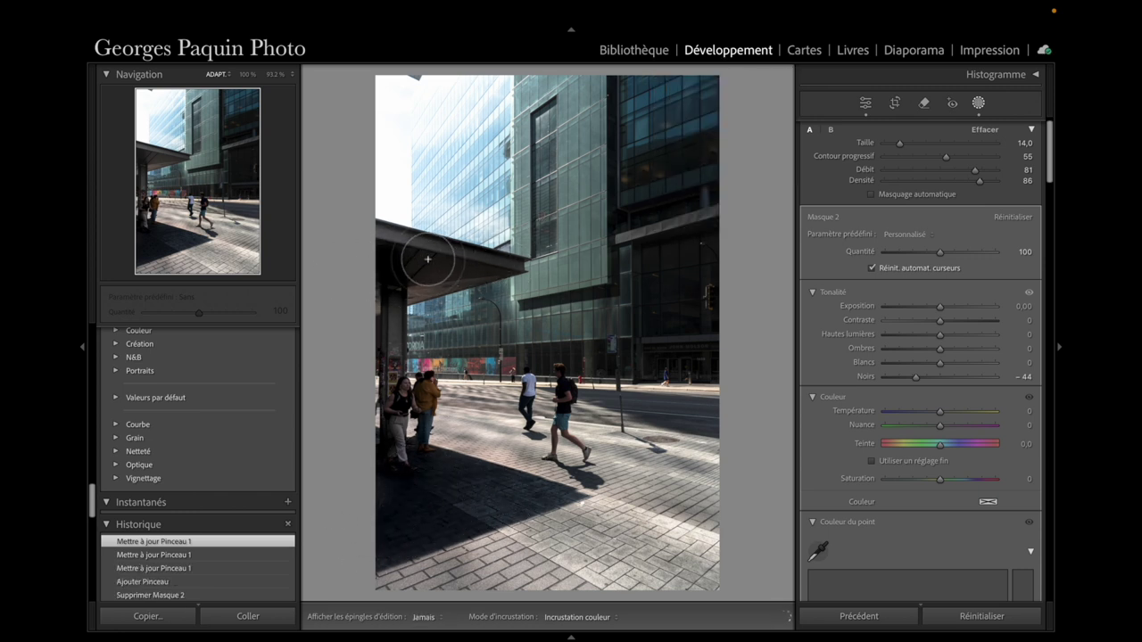
pyautogui.moveTo(386, 371); pyautogui.dragTo(400, 476)
pyautogui.press('h')
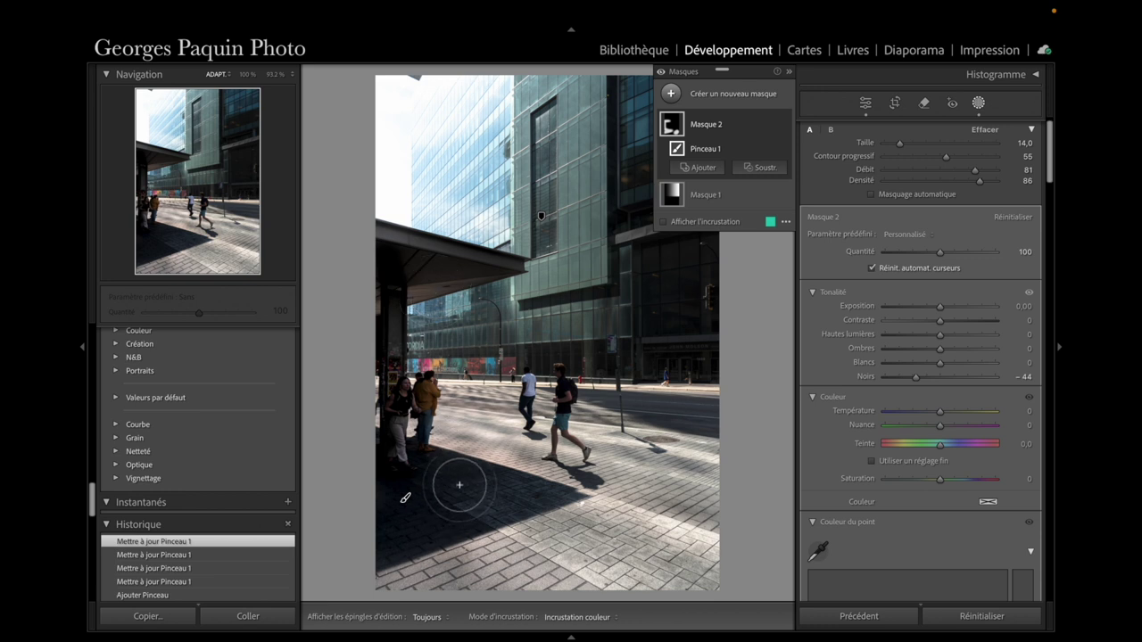
# Ease the mask's Blacks back to -31 and return to global adjustments
pyautogui.moveTo(918, 384); pyautogui.dragTo(926, 381)
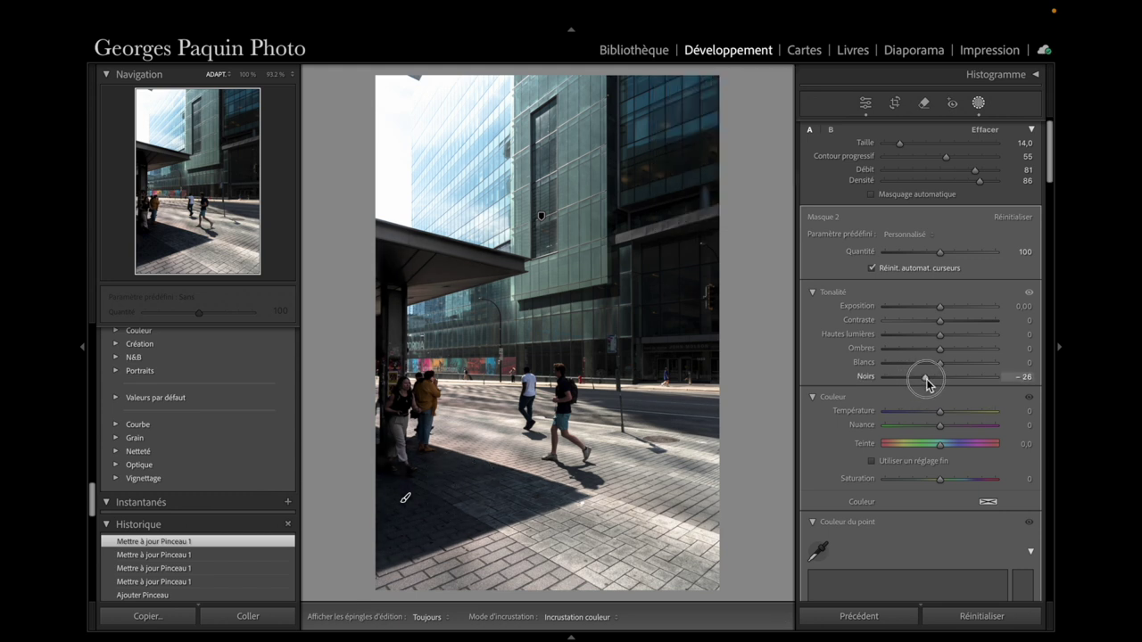
pyautogui.moveTo(926, 382); pyautogui.dragTo(922, 384)
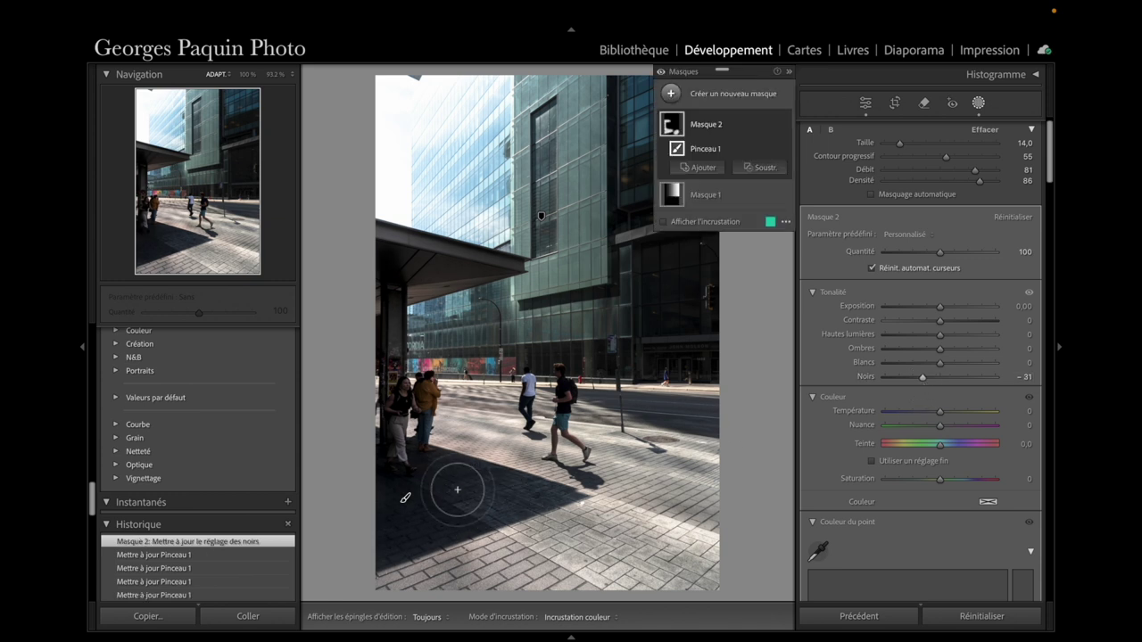
pyautogui.click(865, 103)
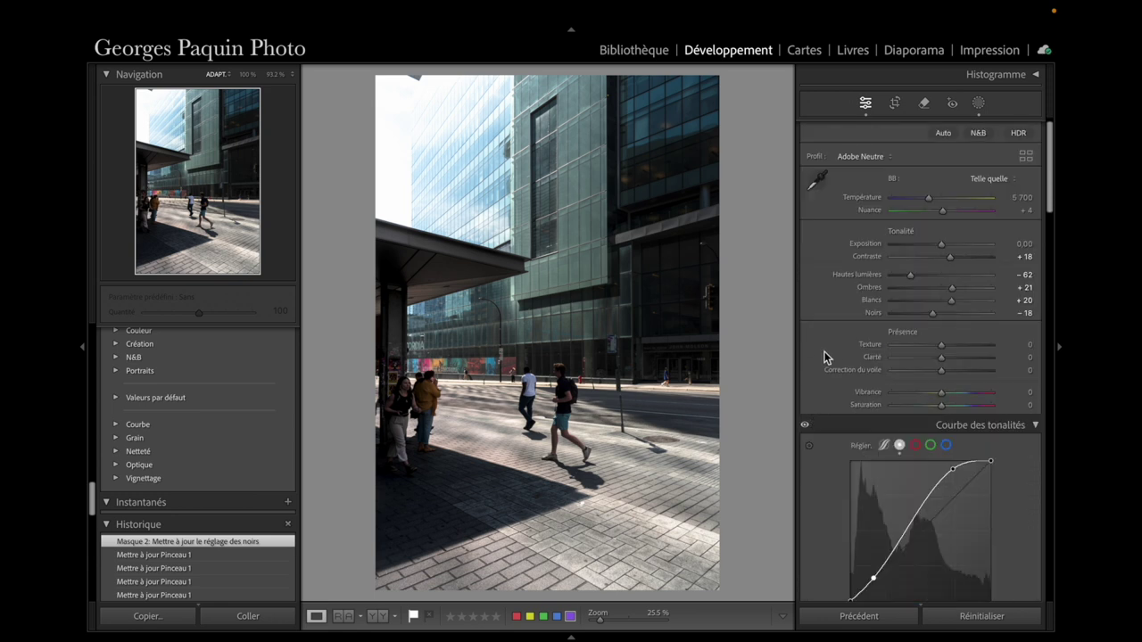
# Raise global Exposure to +0.15
pyautogui.moveTo(943, 246); pyautogui.dragTo(945, 247)
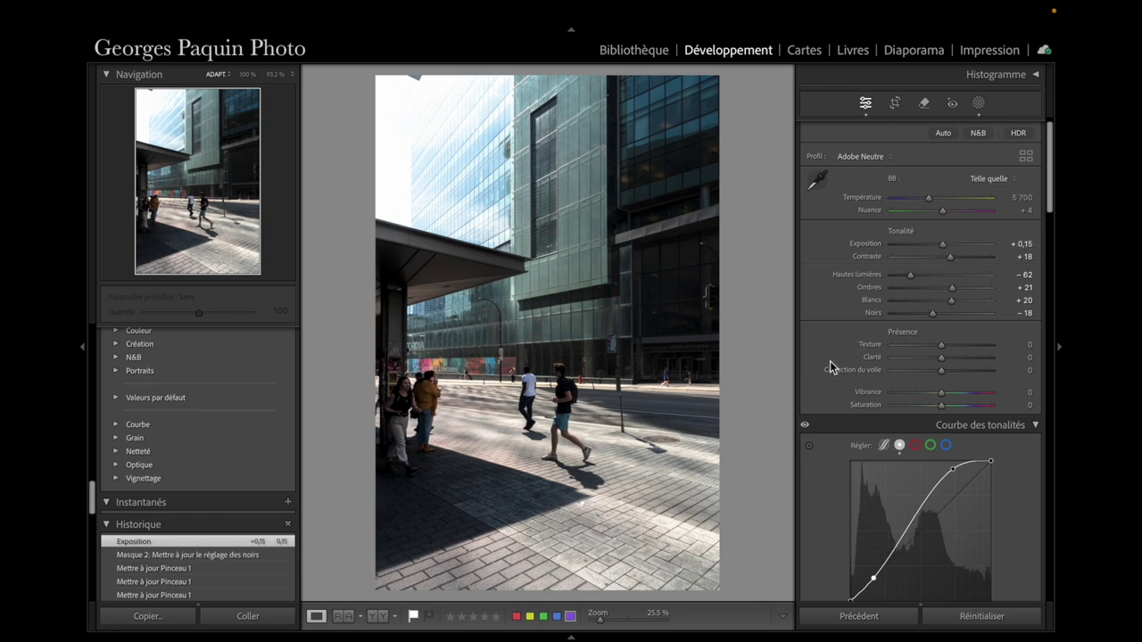
pyautogui.scroll(-5, 830, 366)
pyautogui.scroll(-5, 830, 365)
pyautogui.scroll(-5, 830, 366)
pyautogui.scroll(-3, 973, 269)
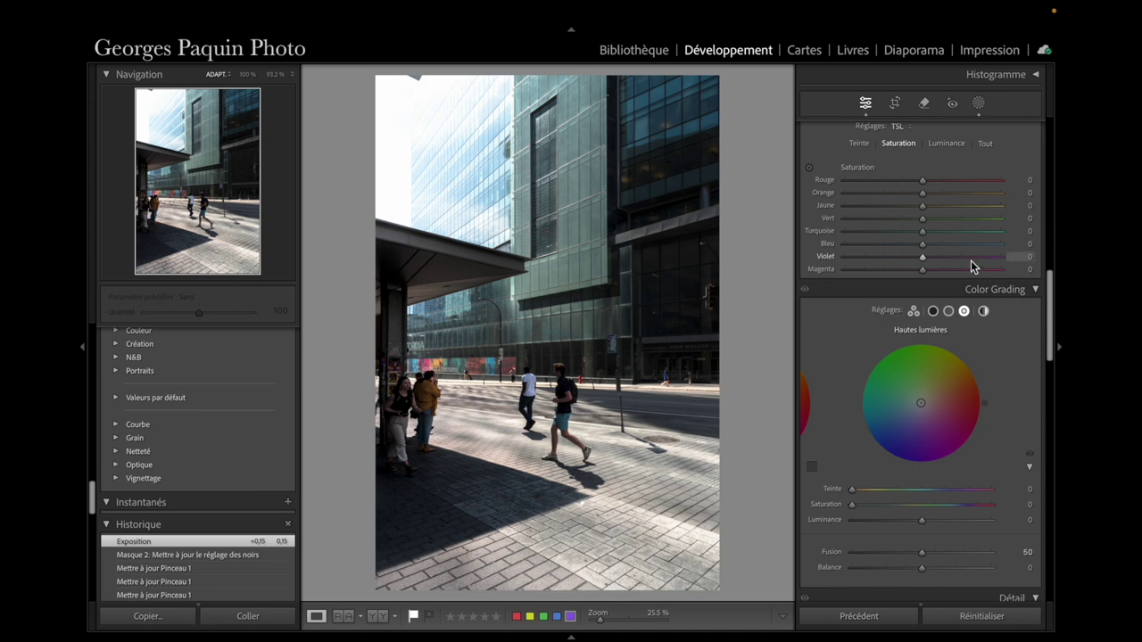
# Grade the shadows violet with hue 263, saturation 28 and luminance -4
pyautogui.click(933, 310)
pyautogui.moveTo(922, 402); pyautogui.dragTo(914, 468)
pyautogui.moveTo(854, 505); pyautogui.dragTo(923, 523)
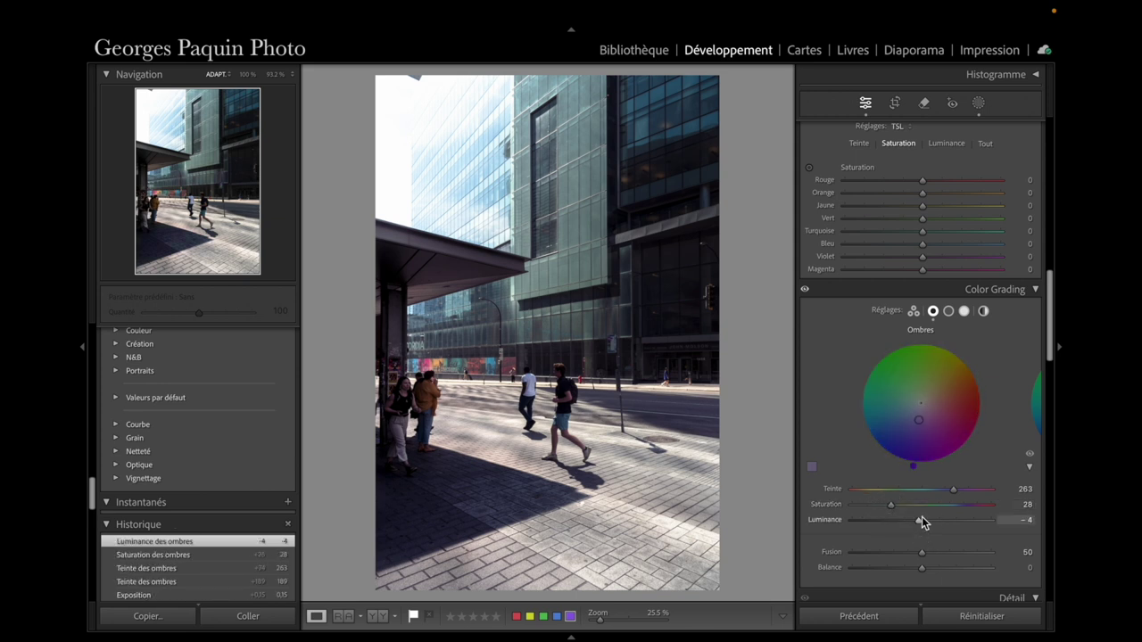
pyautogui.click(949, 312)
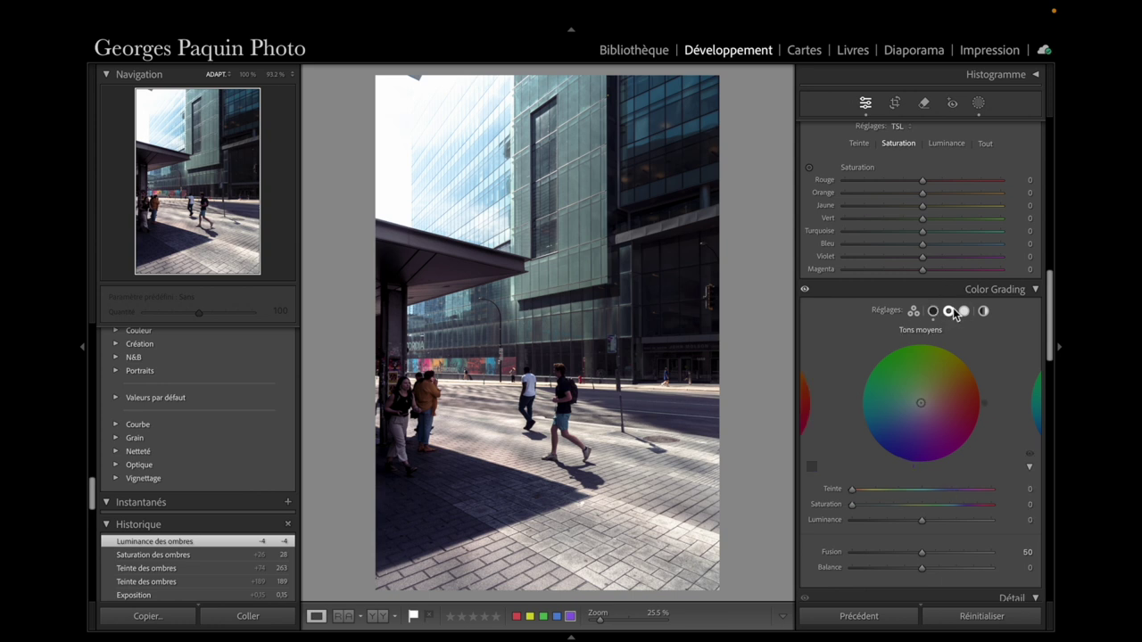
# Set the midtone color grade to teal: hue 166, saturation 17, luminance +6
pyautogui.moveTo(921, 403)
pyautogui.mouseDown()
pyautogui.moveTo(877, 412)
pyautogui.moveTo(858, 389)
pyautogui.mouseUp()
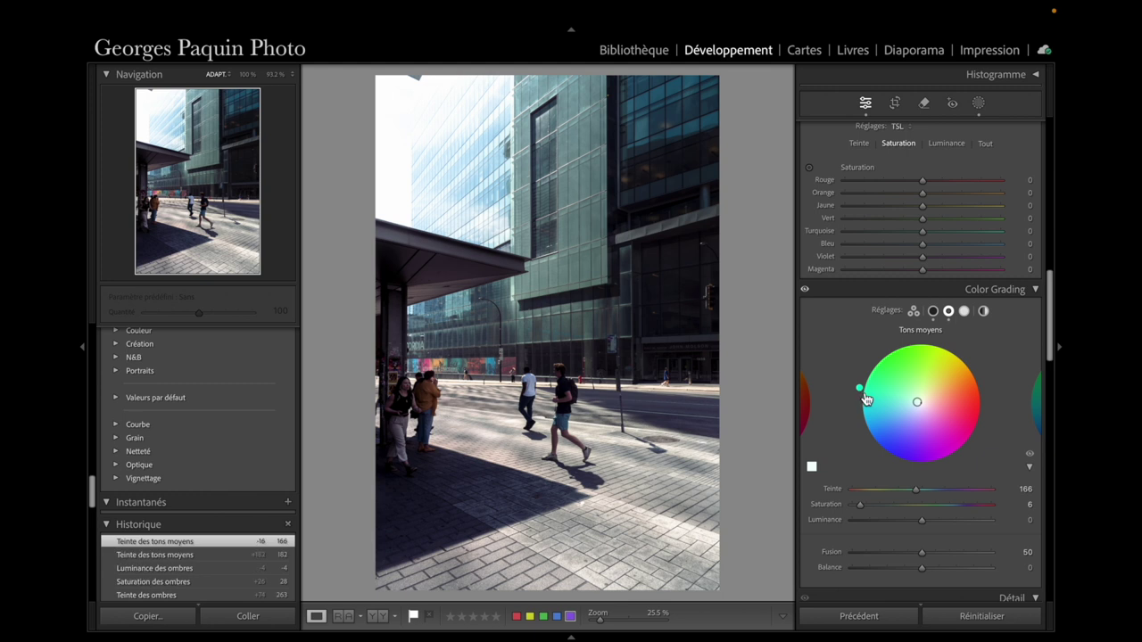
pyautogui.moveTo(860, 507); pyautogui.dragTo(928, 528)
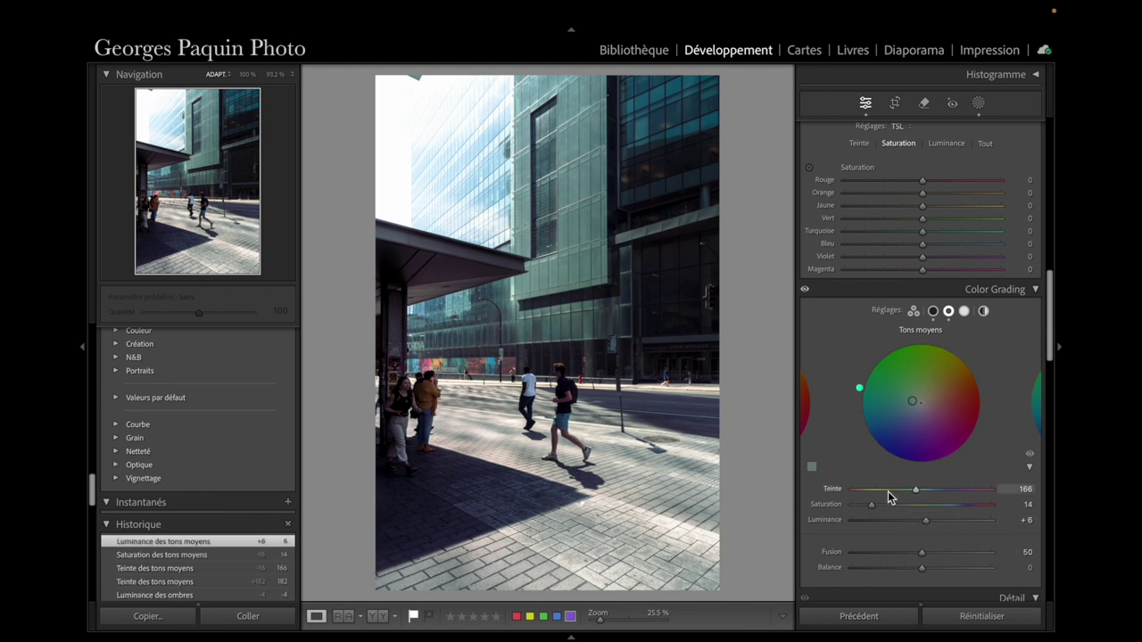
pyautogui.moveTo(872, 504); pyautogui.dragTo(875, 505)
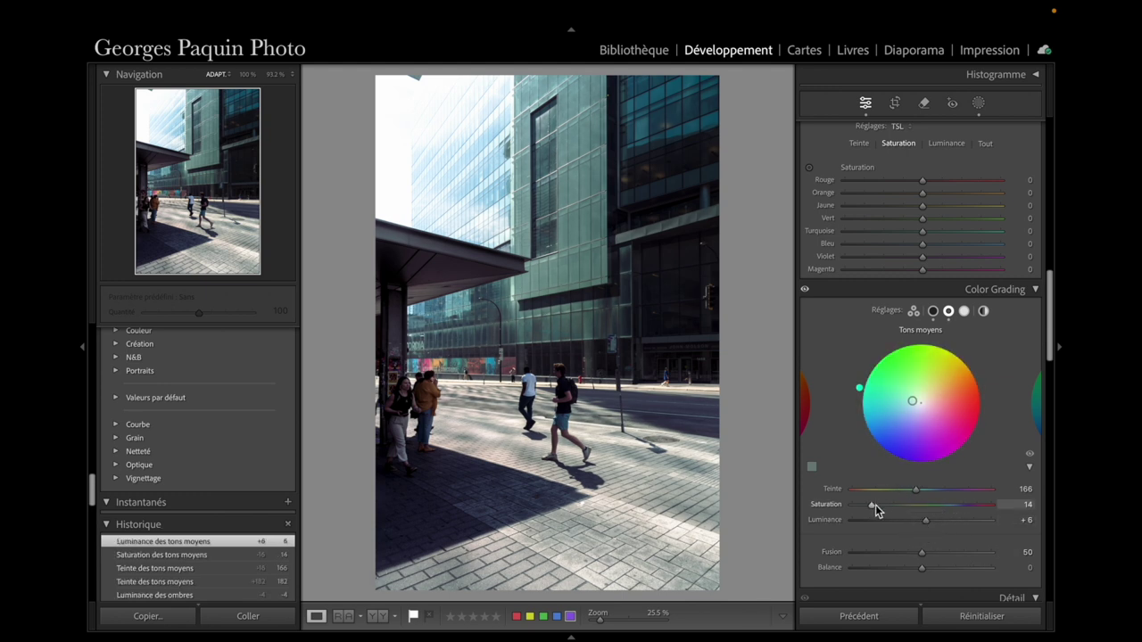
pyautogui.click(964, 312)
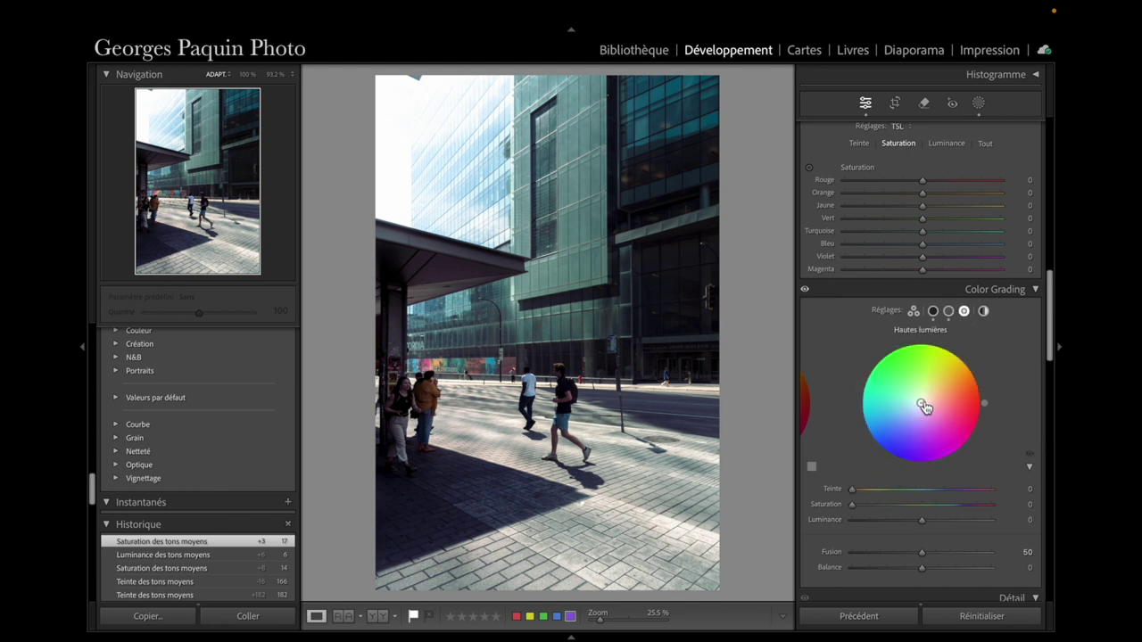
# Tint highlights hue 73, saturation 16, with grading Balance +21 and Blending 75
pyautogui.click(924, 401)
pyautogui.moveTo(864, 505); pyautogui.dragTo(876, 507)
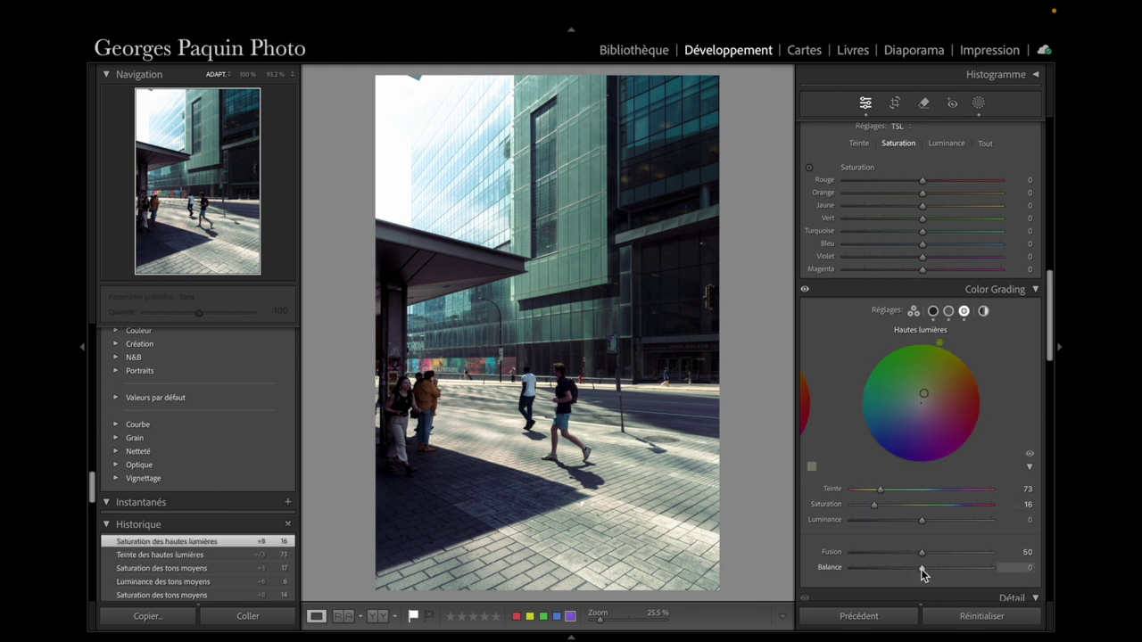
pyautogui.moveTo(924, 571)
pyautogui.mouseDown()
pyautogui.moveTo(905, 575)
pyautogui.moveTo(943, 573)
pyautogui.moveTo(917, 573)
pyautogui.moveTo(938, 581)
pyautogui.mouseUp()
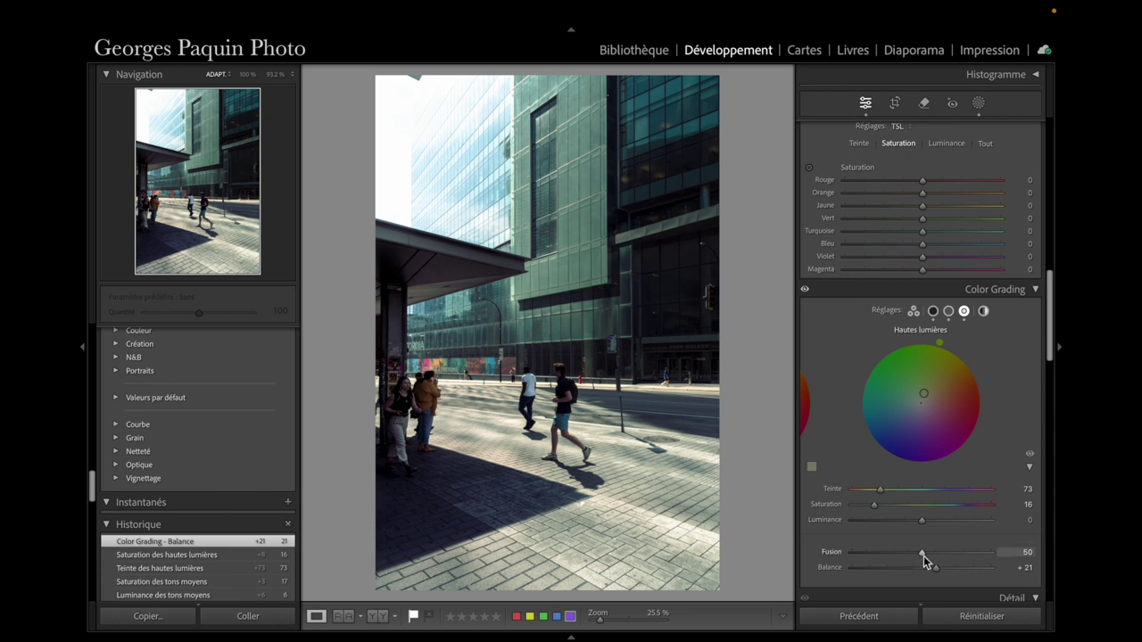
pyautogui.moveTo(924, 560)
pyautogui.mouseDown()
pyautogui.moveTo(969, 556)
pyautogui.moveTo(955, 554)
pyautogui.mouseUp()
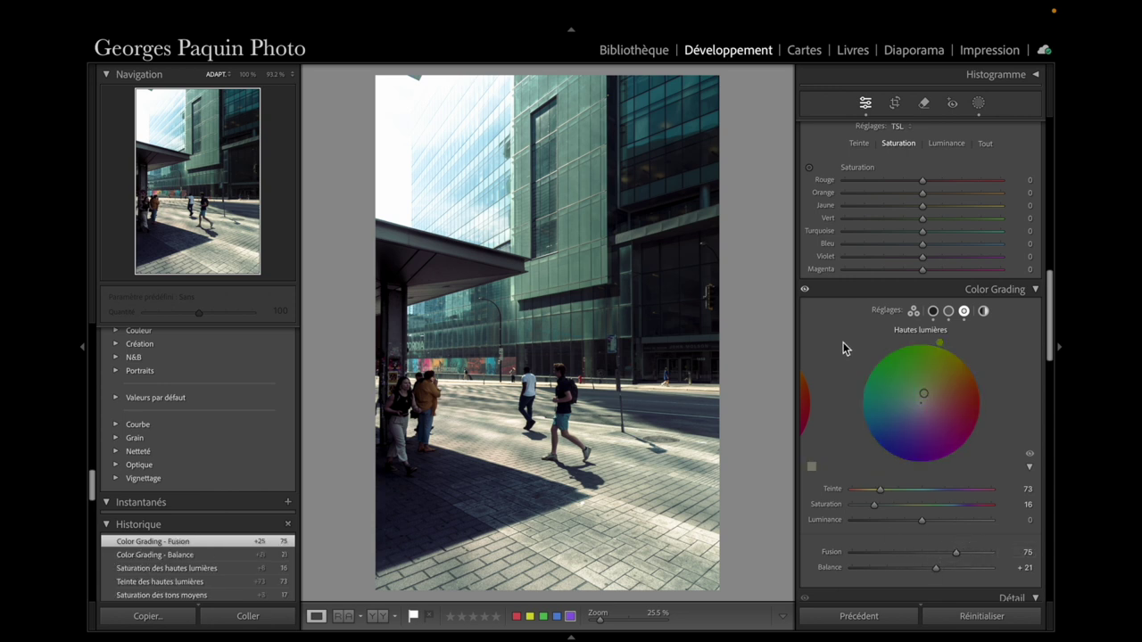